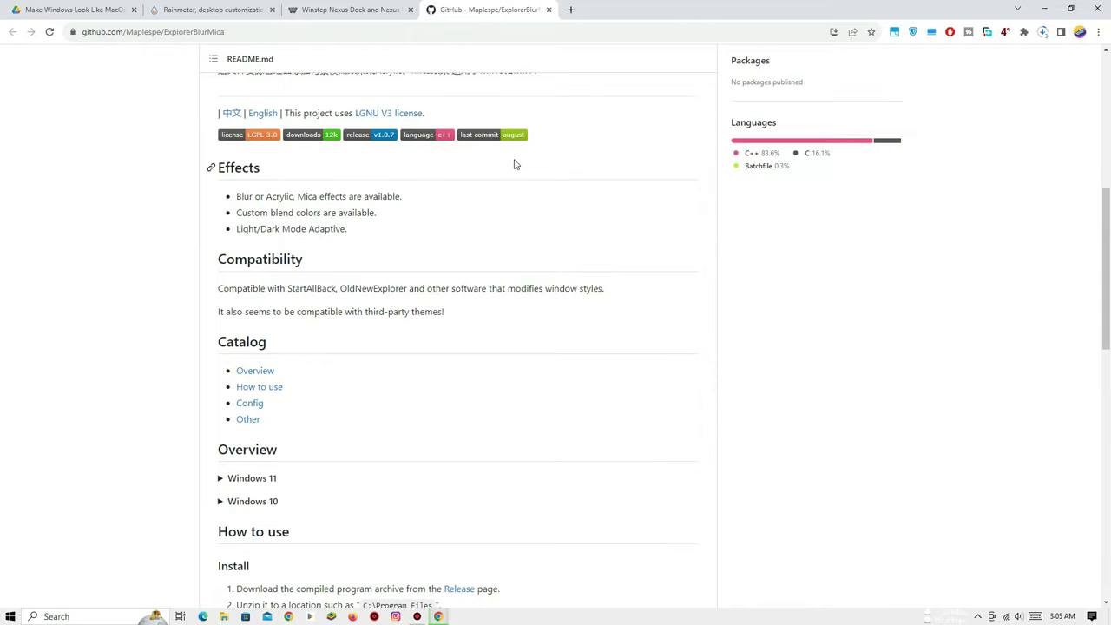
- Download Release_x64.zip from the latest ExplorerBlurMica release on GitHub
{"action": "scroll", "coordinate": [513, 165], "scroll_direction": "up", "scroll_amount": 5}
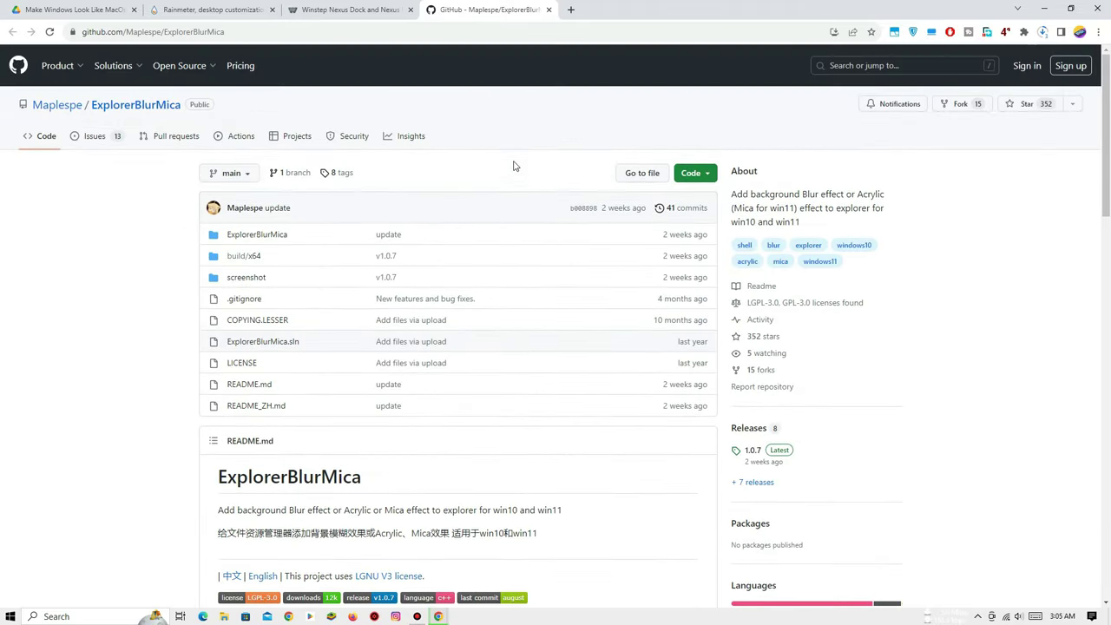
{"action": "scroll", "coordinate": [514, 165], "scroll_direction": "down", "scroll_amount": 9}
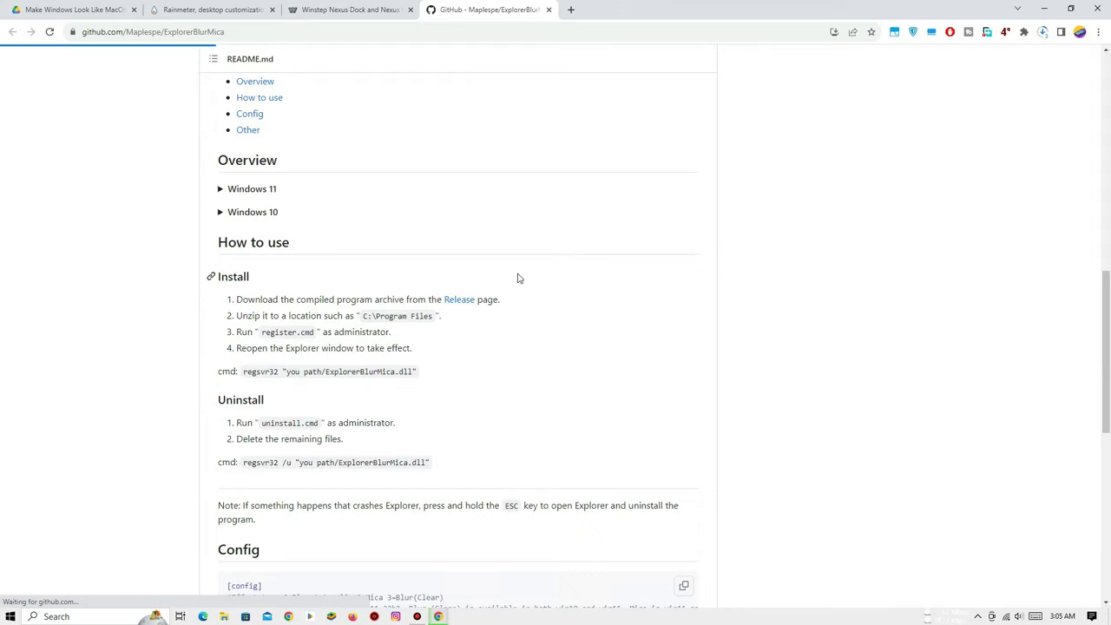
{"action": "scroll", "coordinate": [515, 279], "scroll_direction": "up", "scroll_amount": 6}
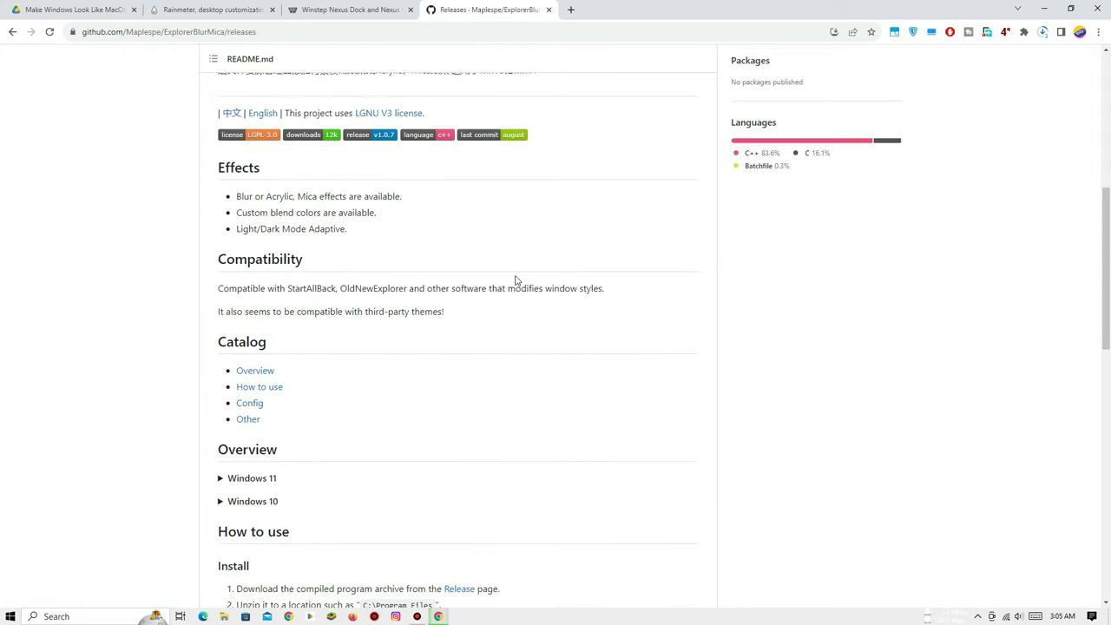
{"action": "scroll", "coordinate": [516, 279], "scroll_direction": "down", "scroll_amount": 5}
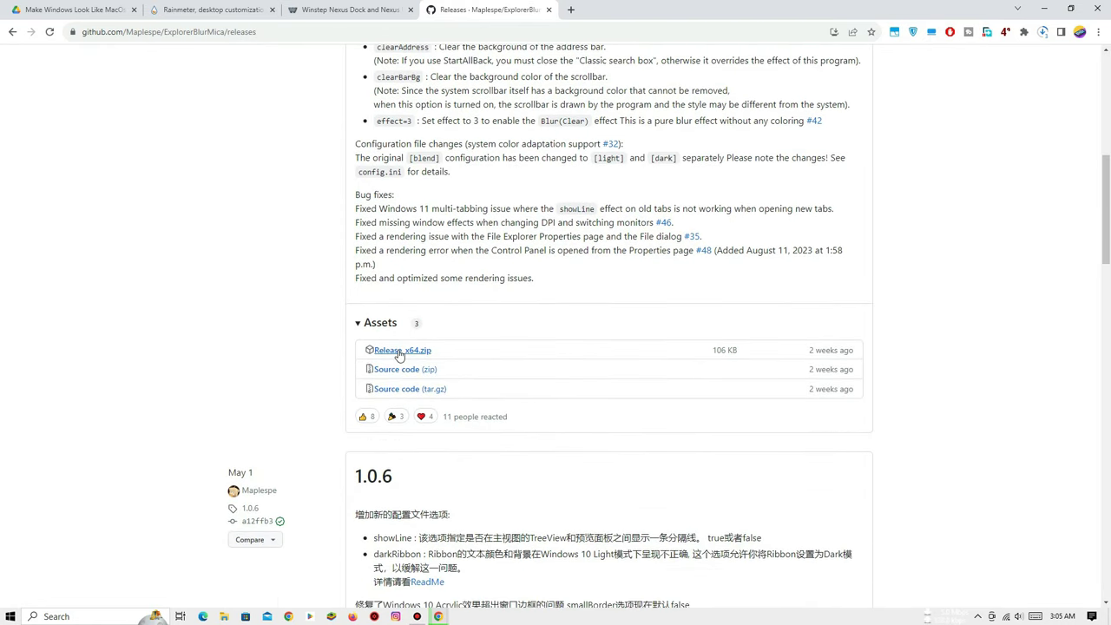
{"action": "left_click", "coordinate": [408, 353]}
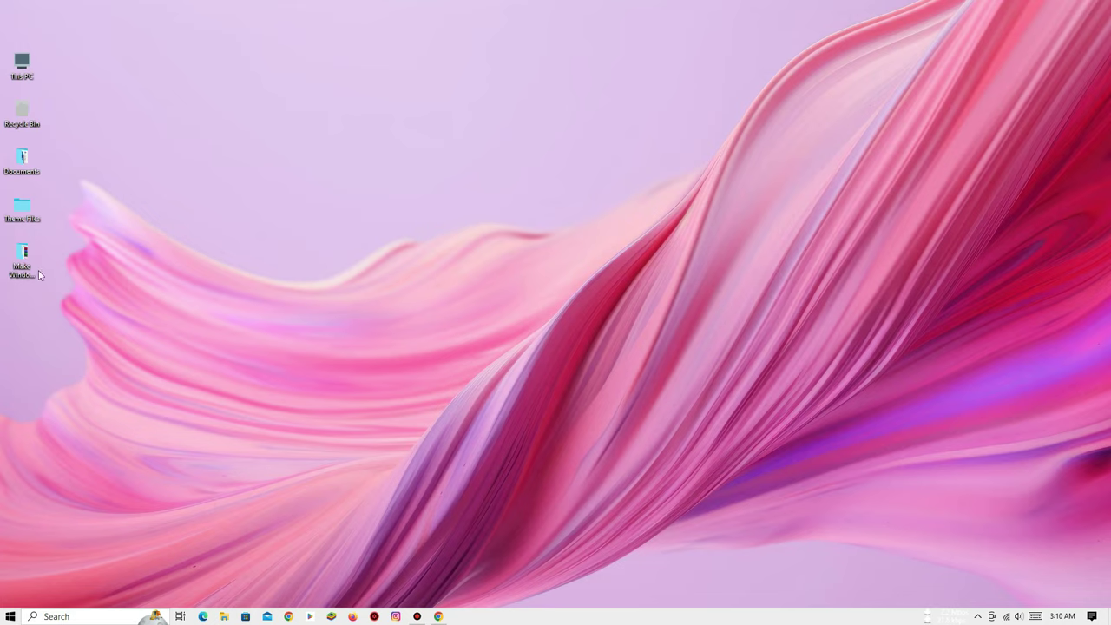
- Open the nexus archive in the desktop's Theme Files folder and run NexusSetup.exe from it
{"action": "double_click", "coordinate": [22, 207]}
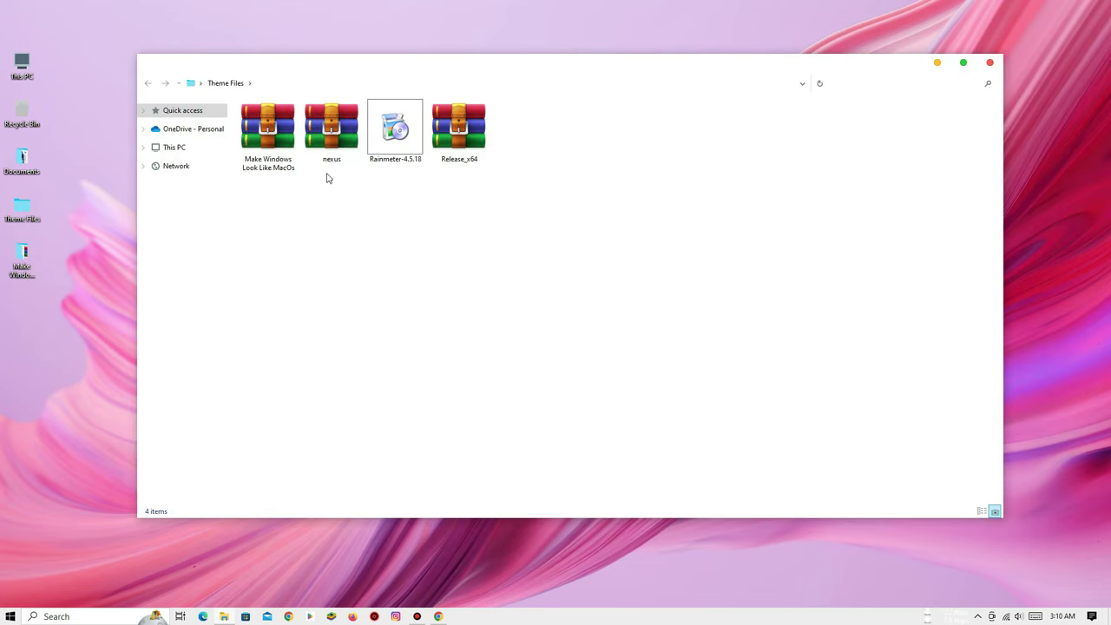
{"action": "double_click", "coordinate": [334, 148]}
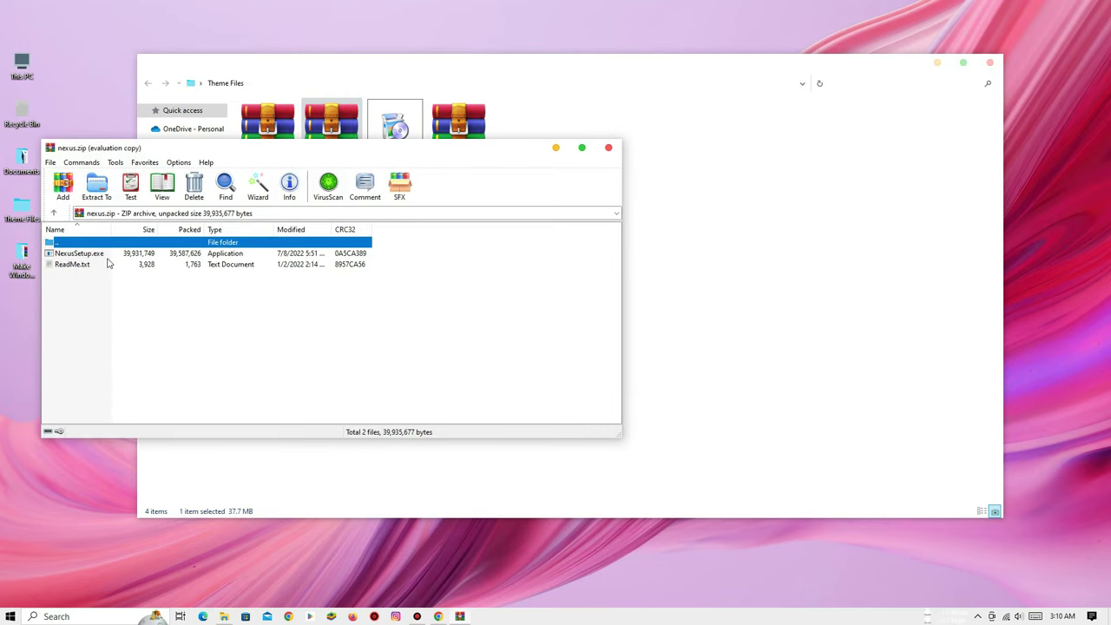
{"action": "left_click", "coordinate": [401, 298]}
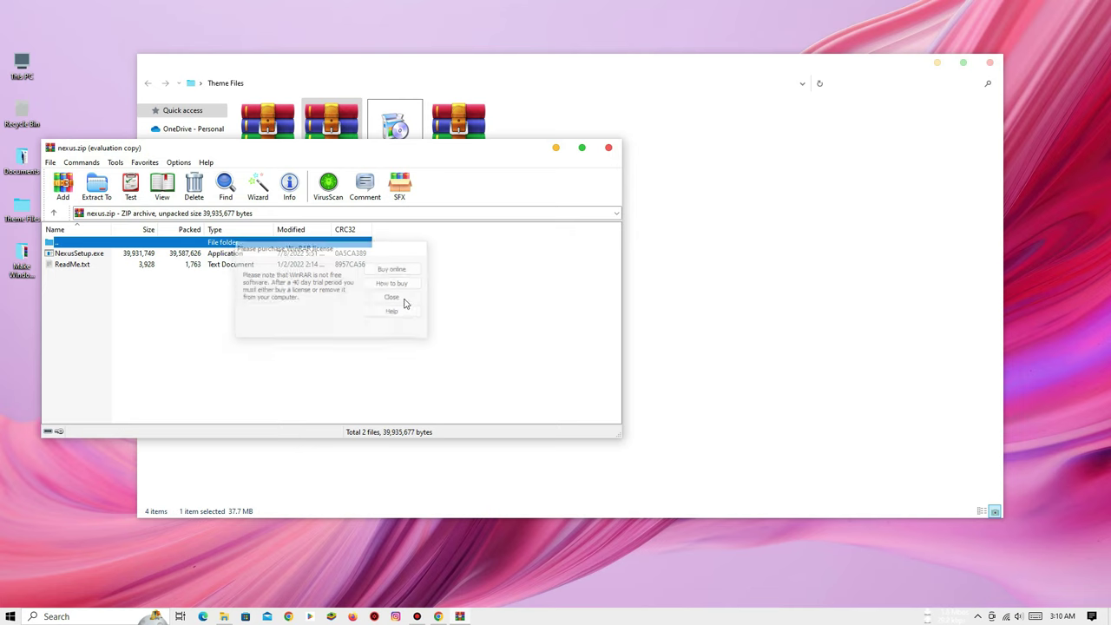
{"action": "left_click", "coordinate": [100, 255]}
{"action": "double_click", "coordinate": [100, 254]}
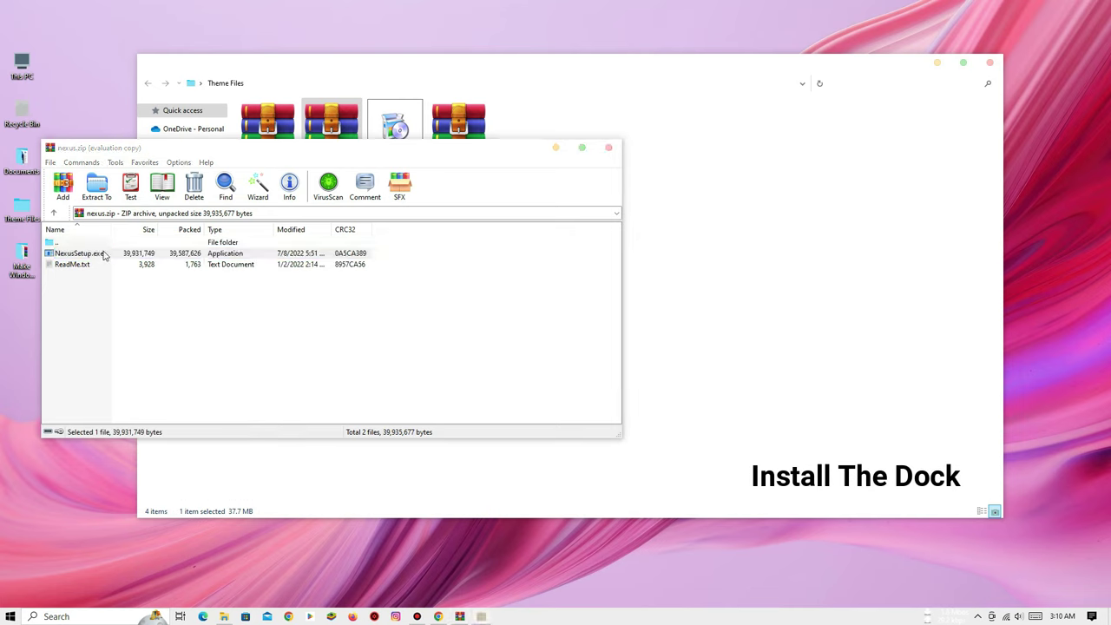
- Install Nexus with the license accepted and default options, launch it on finishing, and close the archive window
{"action": "left_click", "coordinate": [560, 337]}
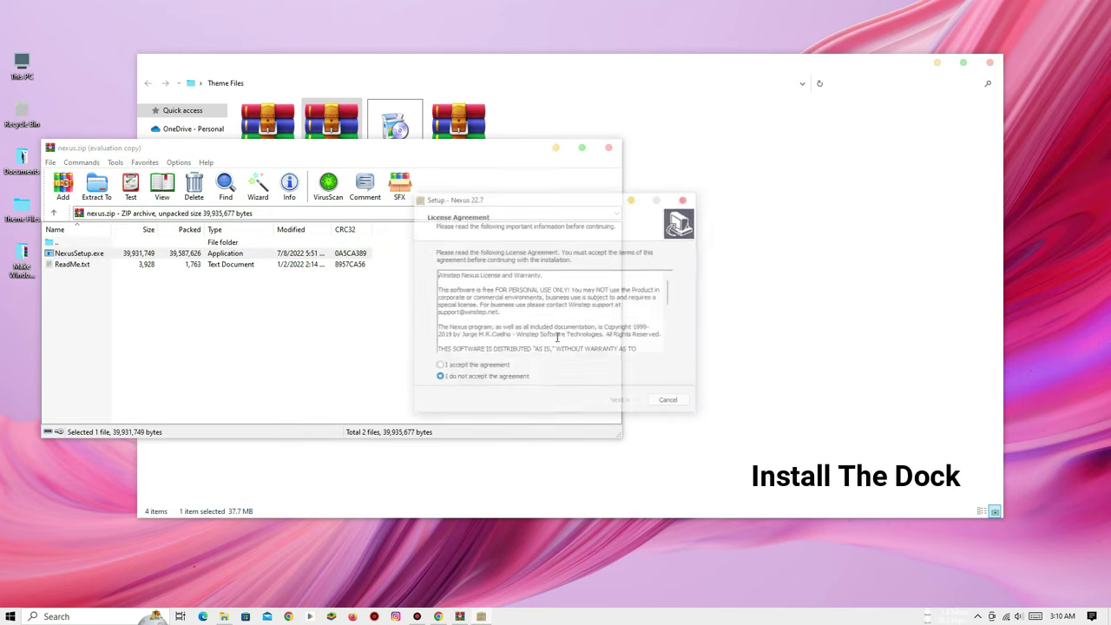
{"action": "left_click", "coordinate": [445, 367]}
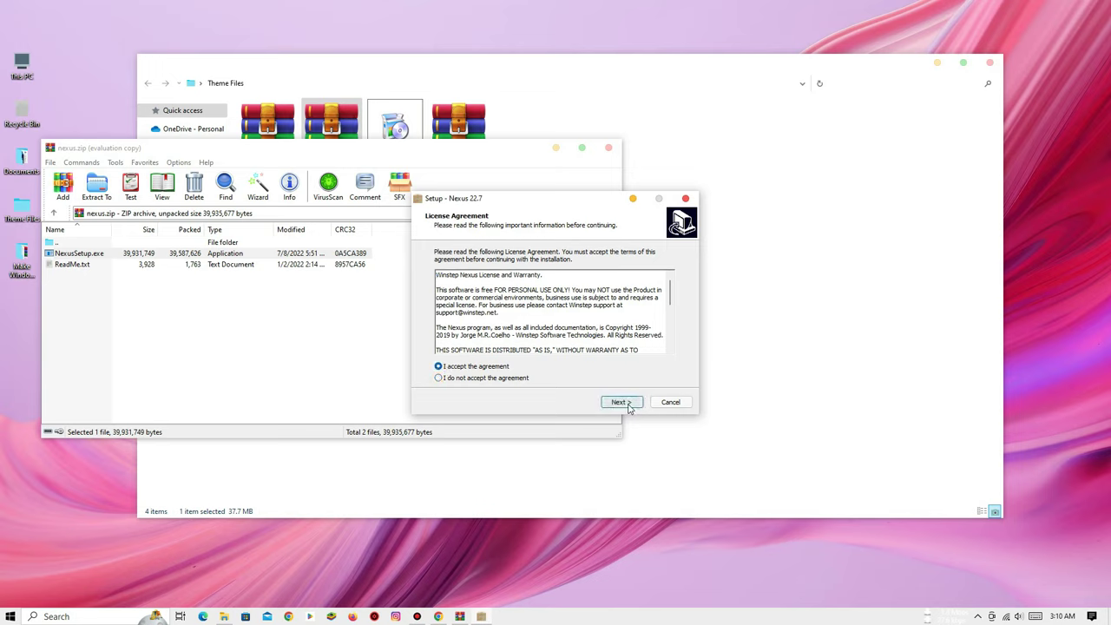
{"action": "left_click", "coordinate": [621, 403]}
{"action": "left_click", "coordinate": [622, 403]}
{"action": "left_click", "coordinate": [622, 403]}
{"action": "left_click", "coordinate": [621, 402]}
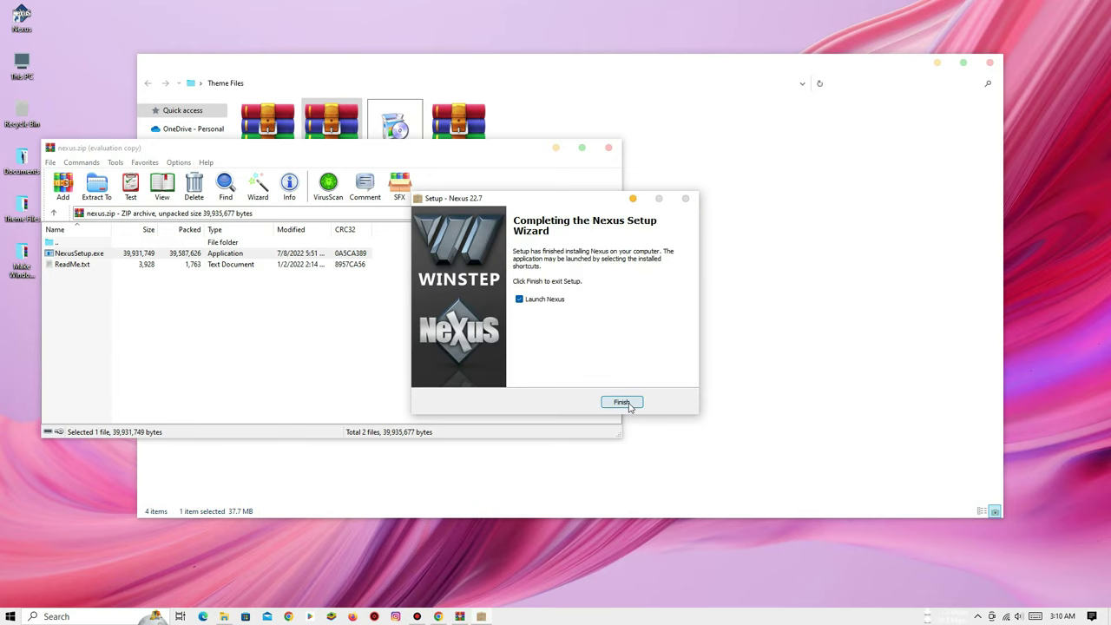
{"action": "left_click", "coordinate": [622, 402]}
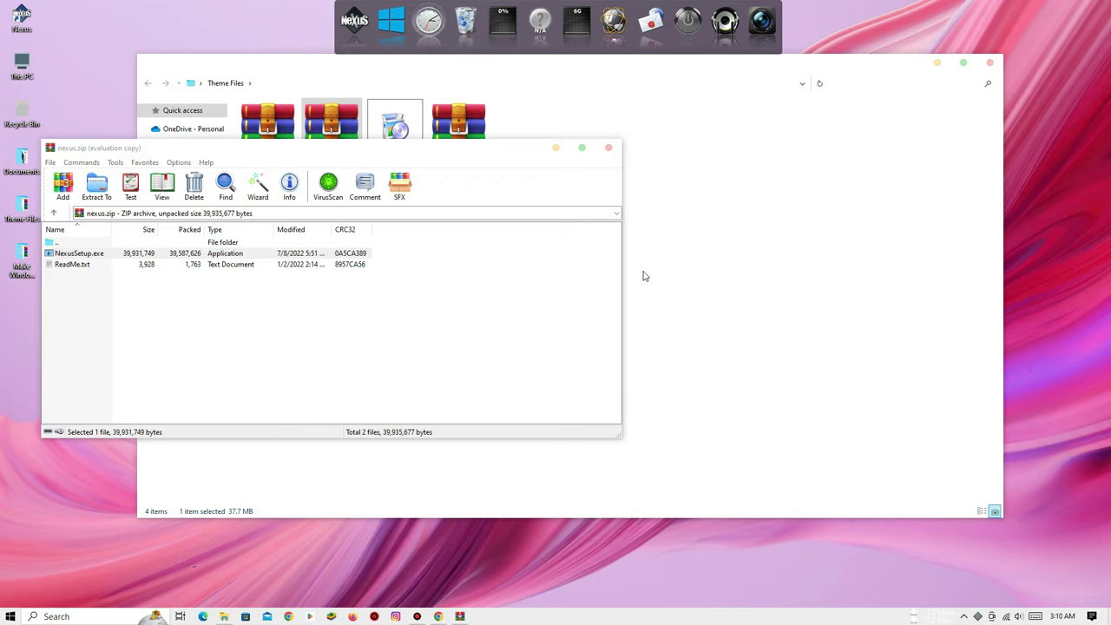
{"action": "left_click", "coordinate": [610, 148]}
{"action": "left_click", "coordinate": [500, 215]}
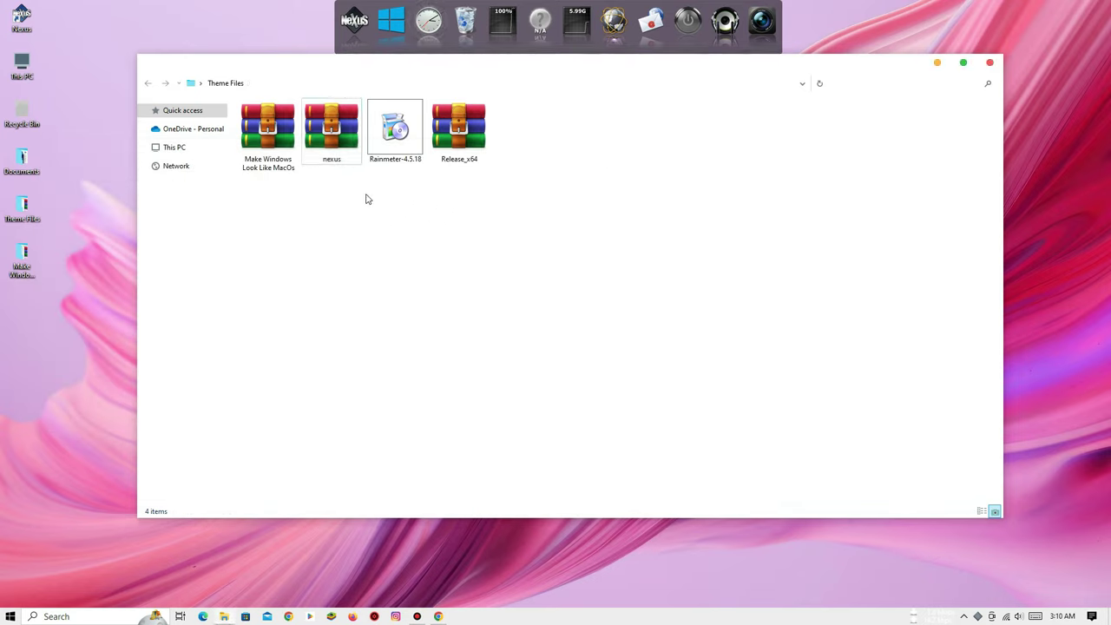
- Extract the Make Windows Look Like MacOs archive with 7-Zip into its own subfolder of Theme Files
{"action": "right_click", "coordinate": [266, 141]}
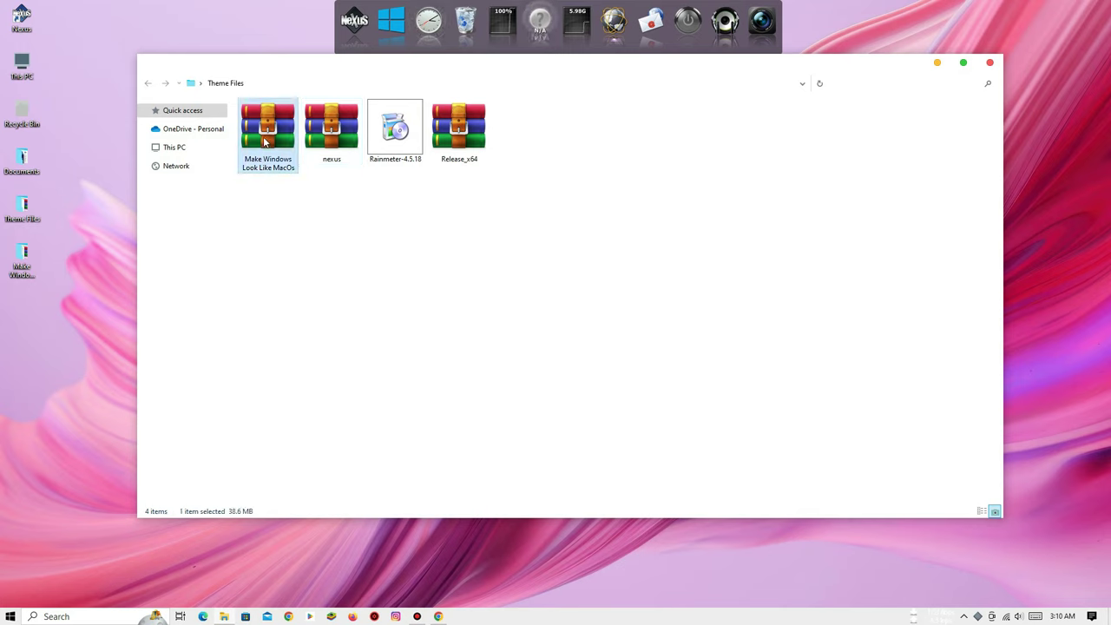
{"action": "mouse_move", "coordinate": [289, 237]}
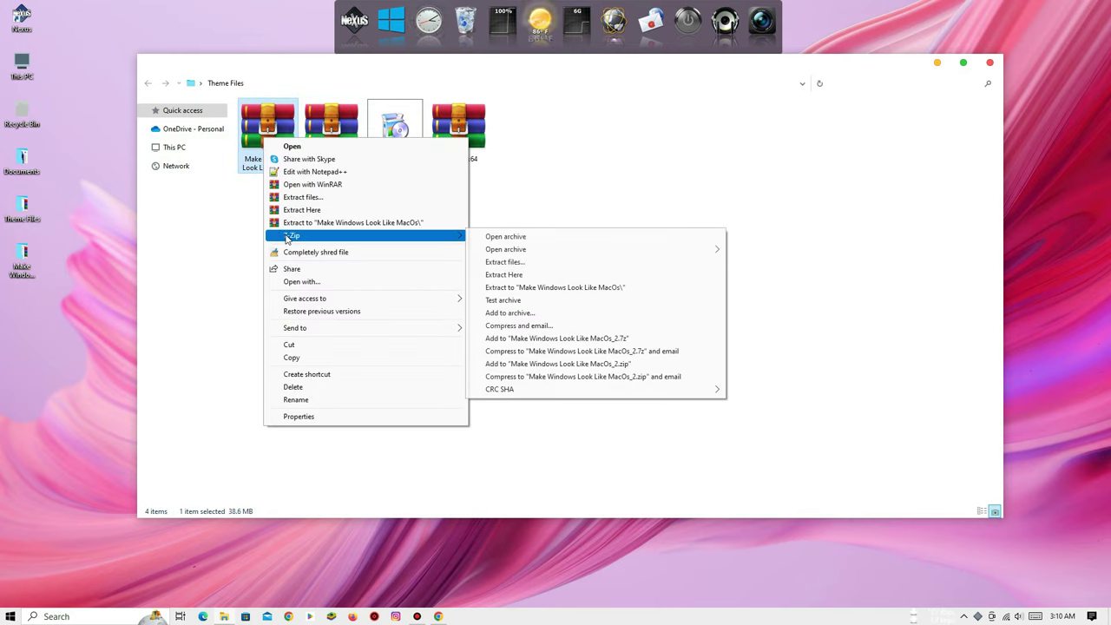
{"action": "left_click", "coordinate": [508, 261]}
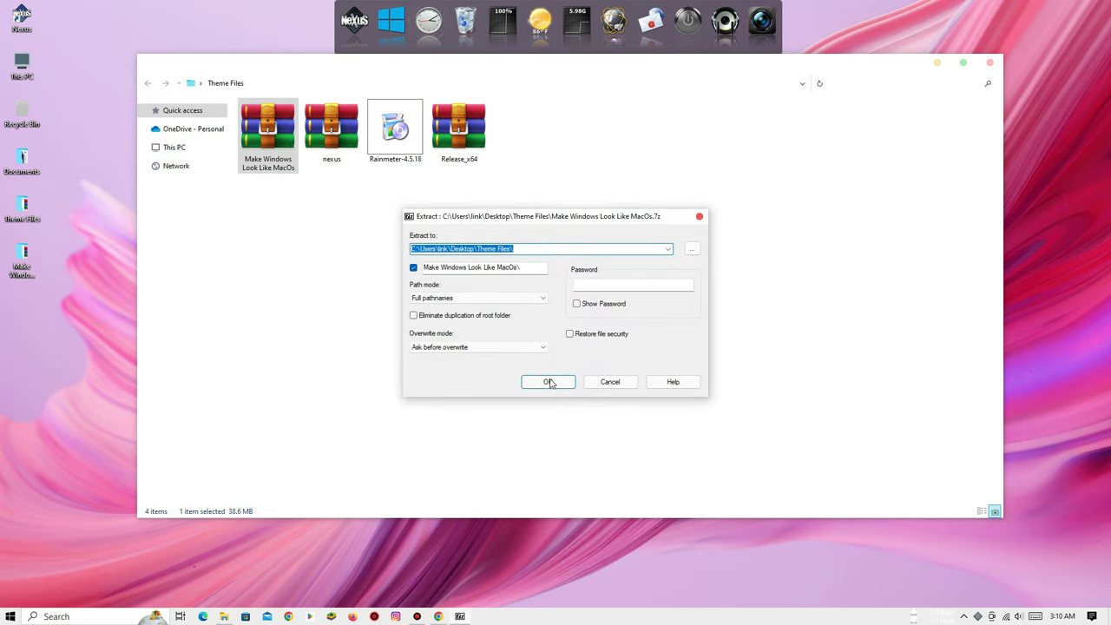
{"action": "left_click", "coordinate": [548, 382]}
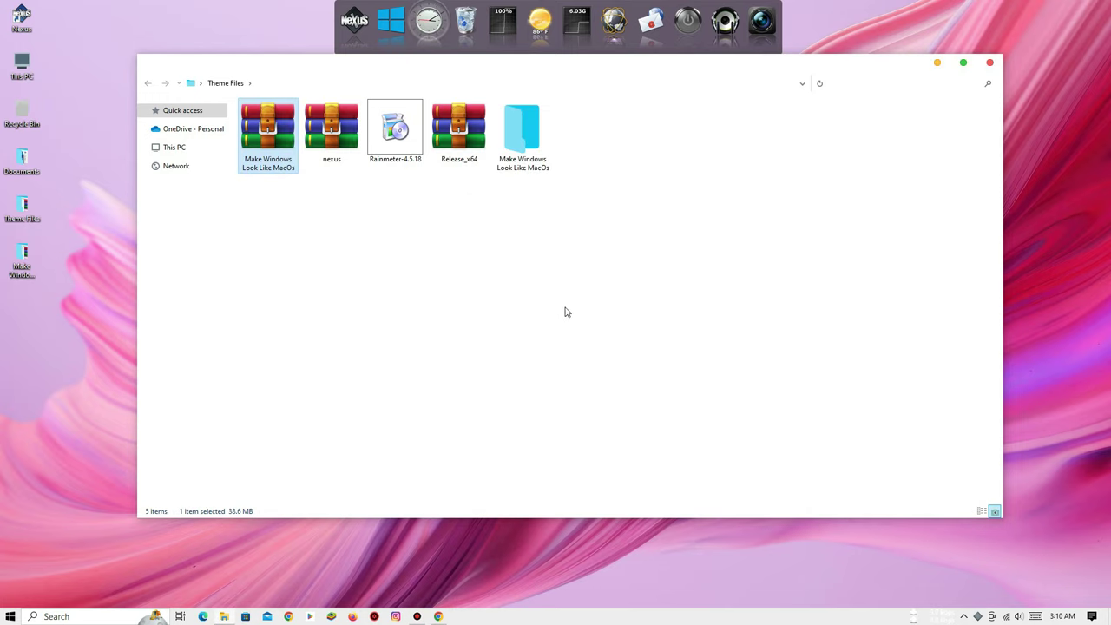
- Open the inner Make Windows Look Like MacOs folder and show its contents as large icons
{"action": "double_click", "coordinate": [526, 165]}
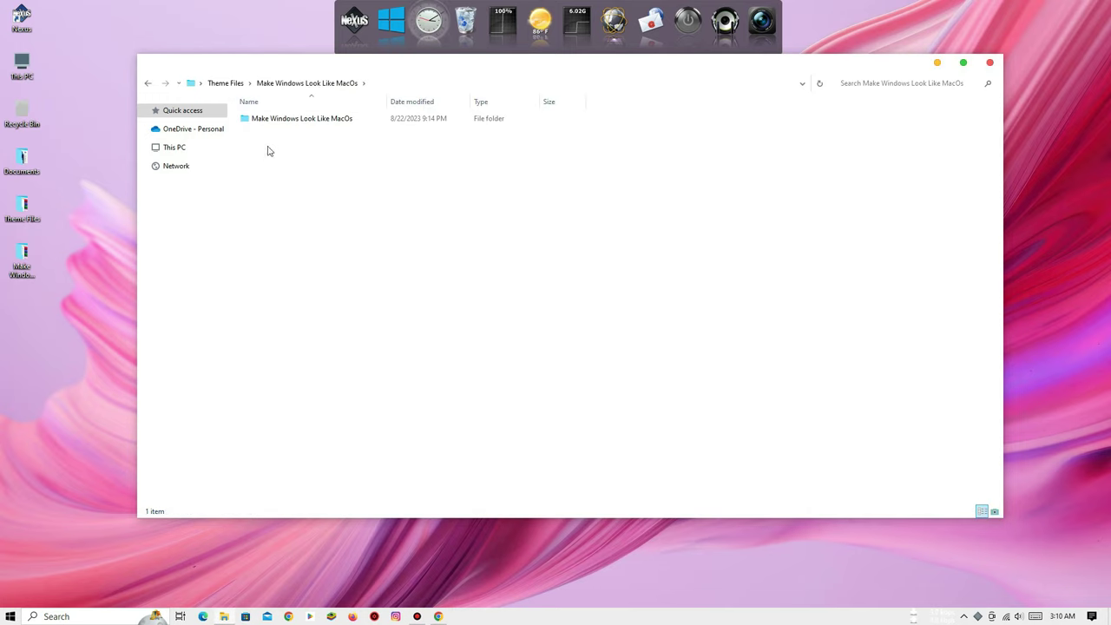
{"action": "double_click", "coordinate": [260, 123]}
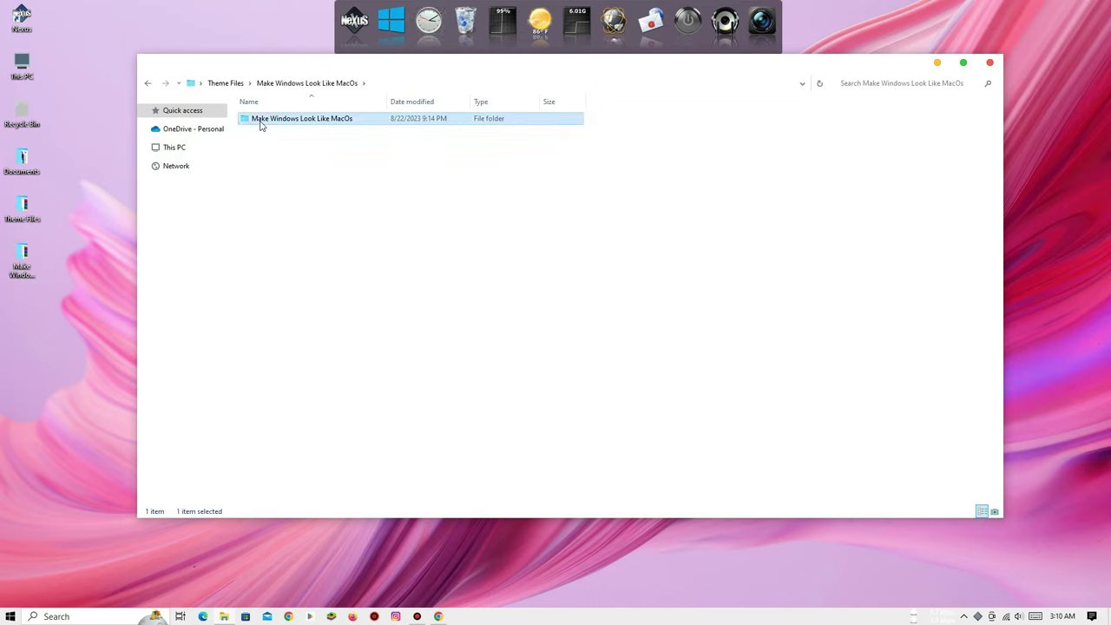
{"action": "right_click", "coordinate": [316, 192]}
{"action": "mouse_move", "coordinate": [348, 193]}
{"action": "left_click", "coordinate": [477, 209]}
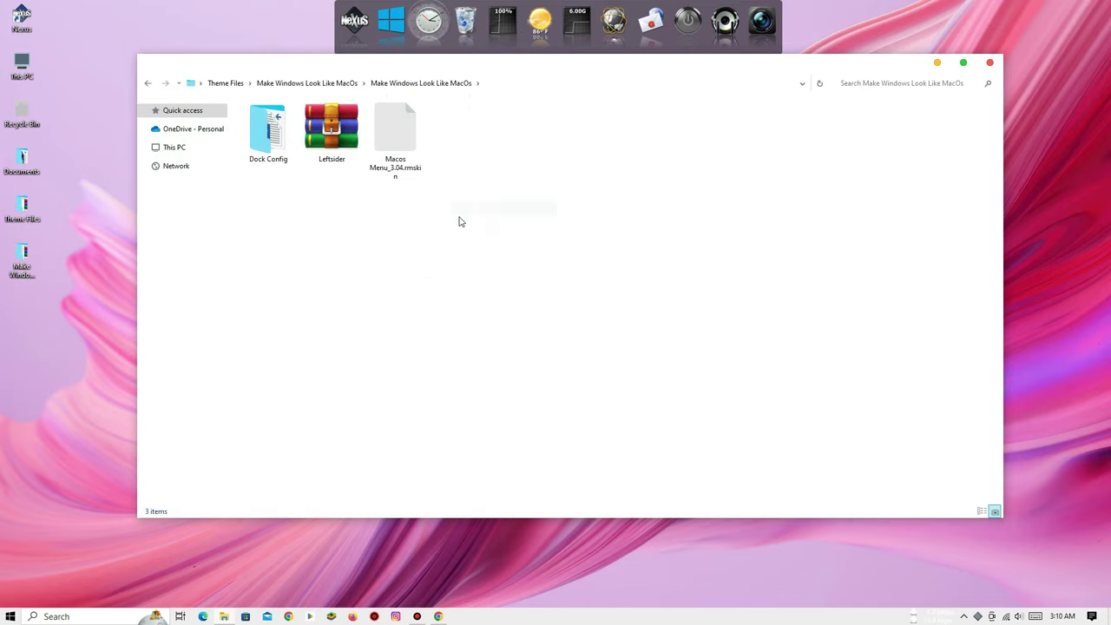
- Open the Dock Config folder and show its contents as large icons
{"action": "double_click", "coordinate": [278, 149]}
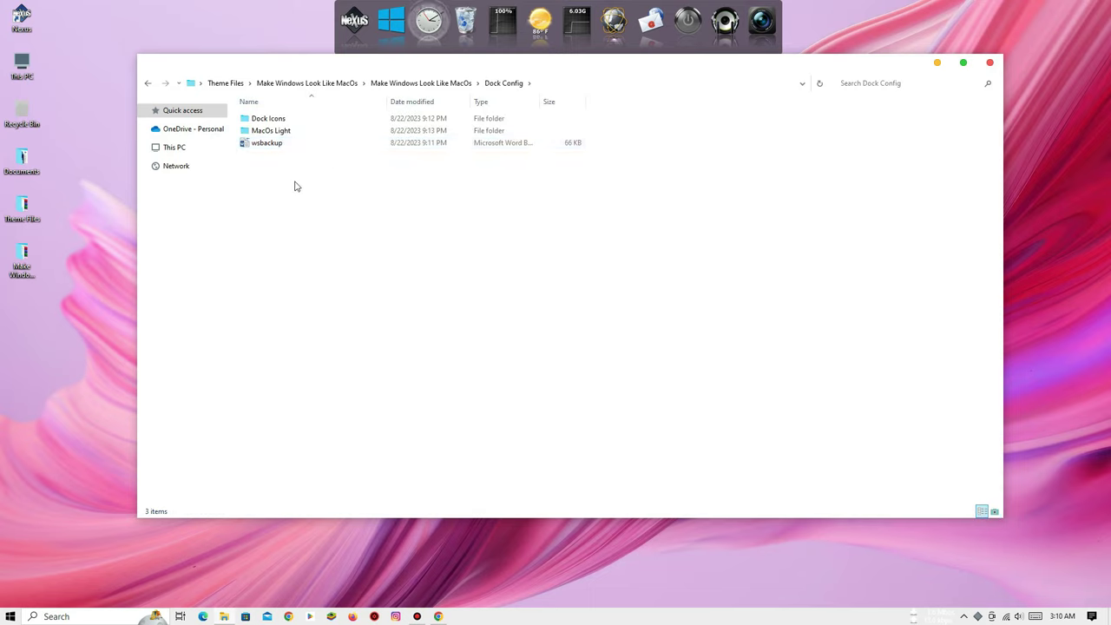
{"action": "right_click", "coordinate": [296, 183]}
{"action": "mouse_move", "coordinate": [316, 191]}
{"action": "left_click", "coordinate": [441, 205]}
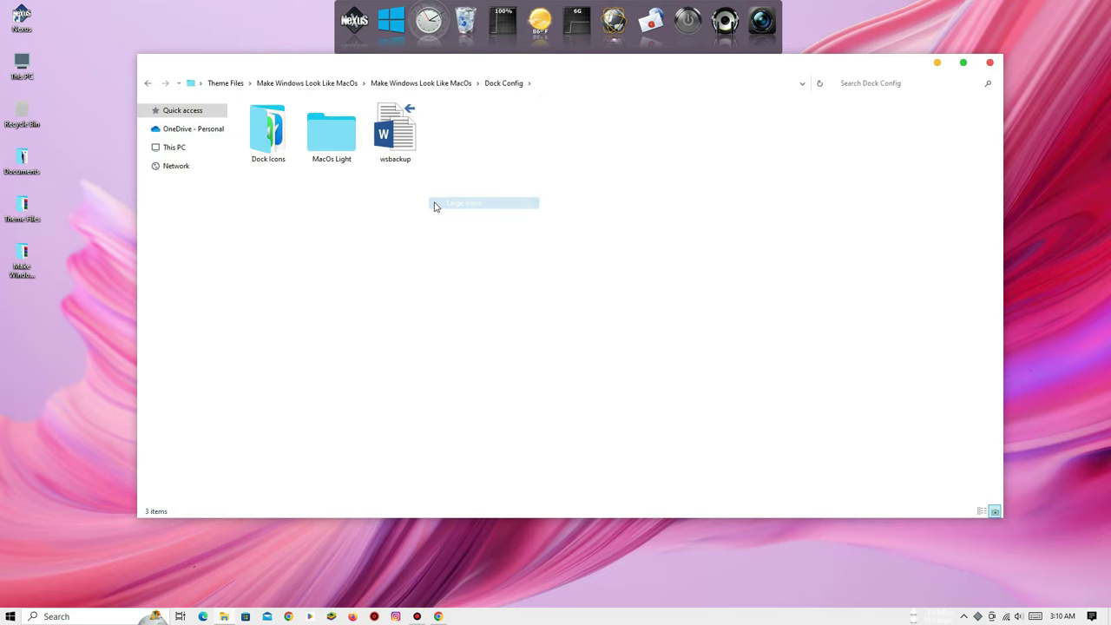
- Copy the MacOs Light folder from Dock Config
{"action": "left_click", "coordinate": [341, 131]}
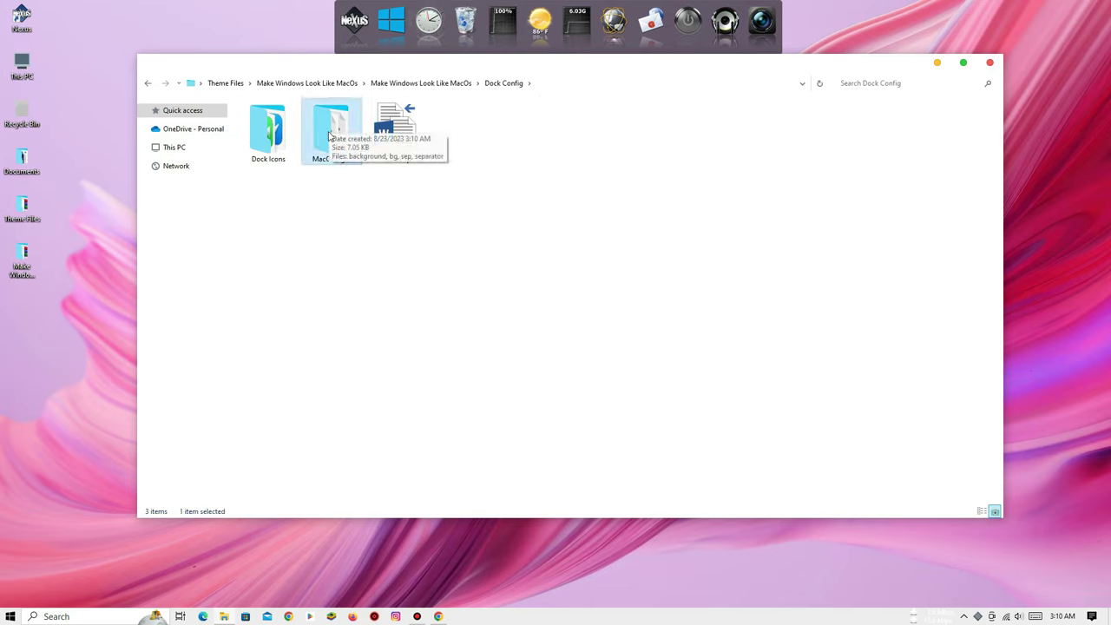
{"action": "right_click", "coordinate": [331, 131]}
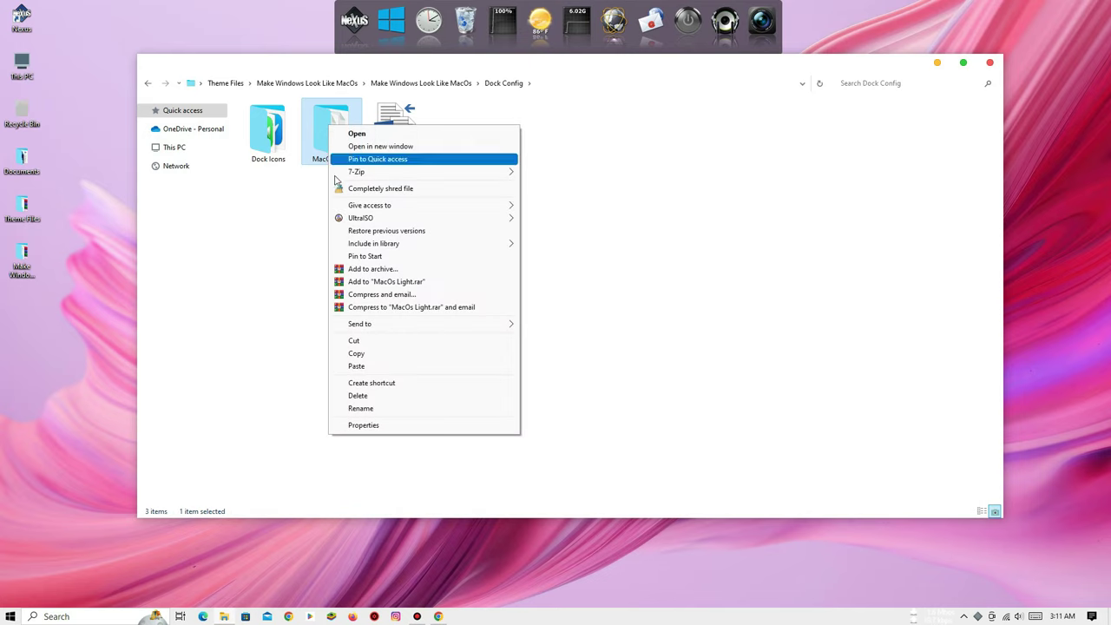
{"action": "left_click", "coordinate": [359, 356]}
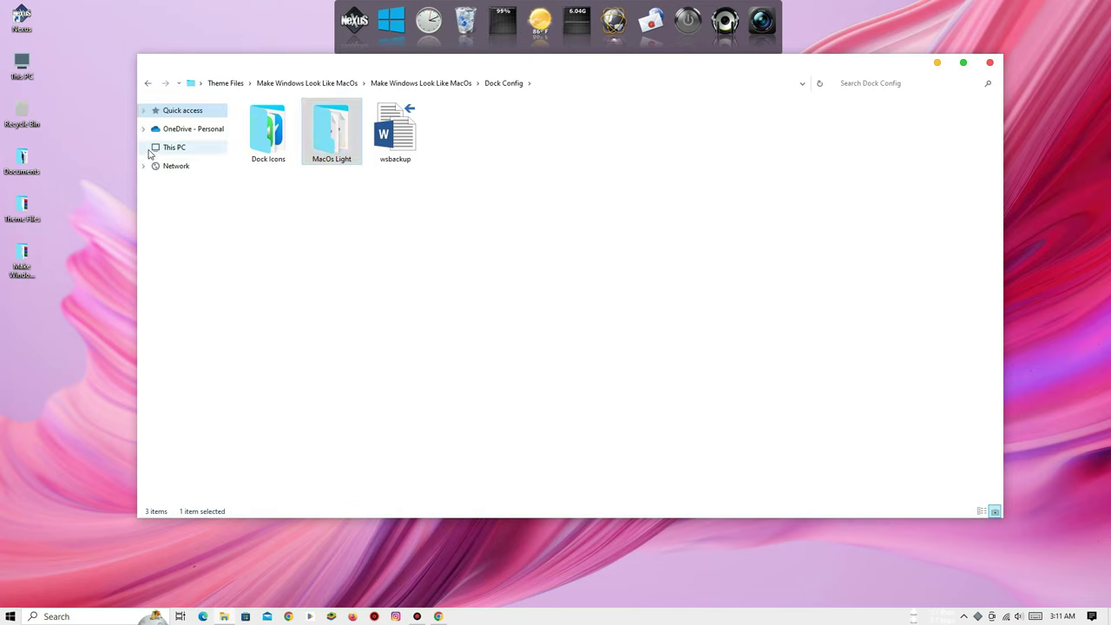
- Paste the copied folder into the Backgrounds folder under NeXuS, reached through the Winstep shortcut in Documents
{"action": "left_click", "coordinate": [145, 148]}
{"action": "left_click", "coordinate": [176, 189]}
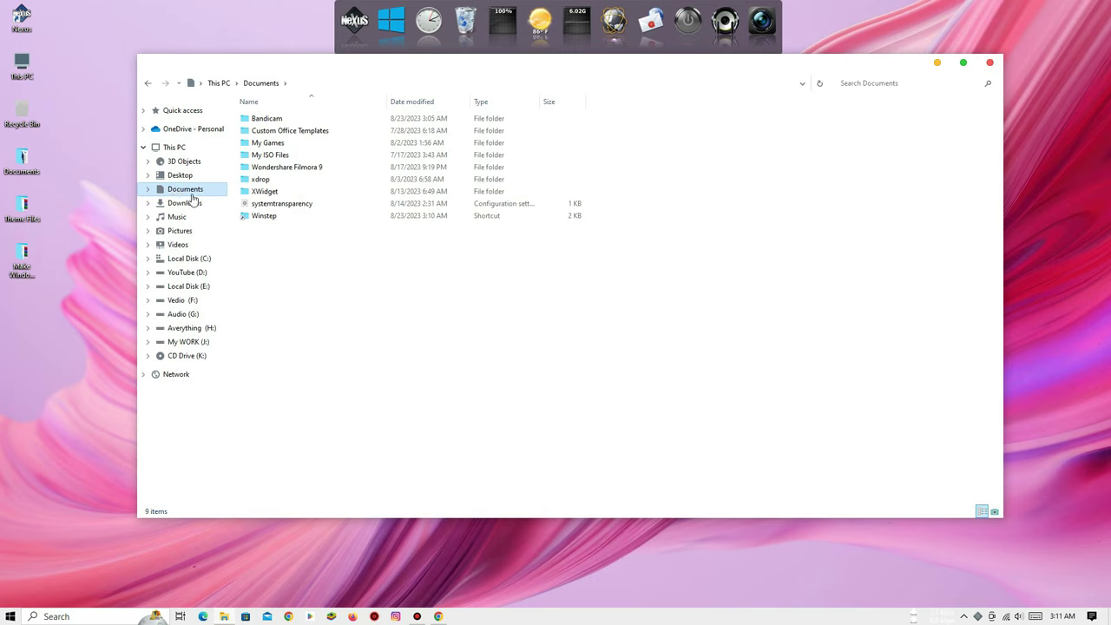
{"action": "double_click", "coordinate": [265, 216]}
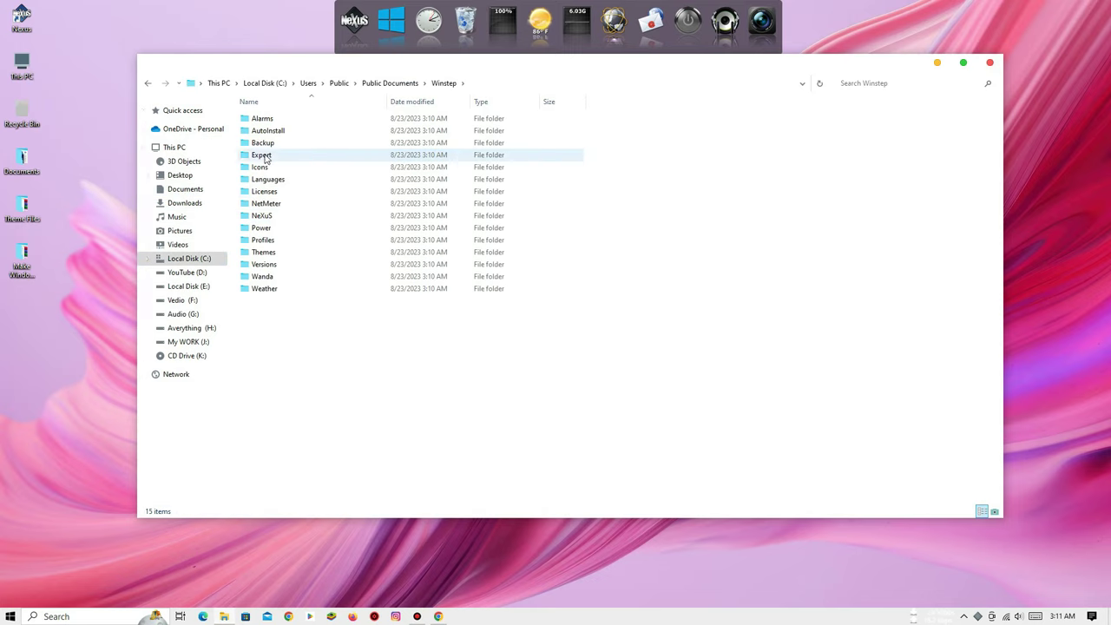
{"action": "double_click", "coordinate": [260, 215]}
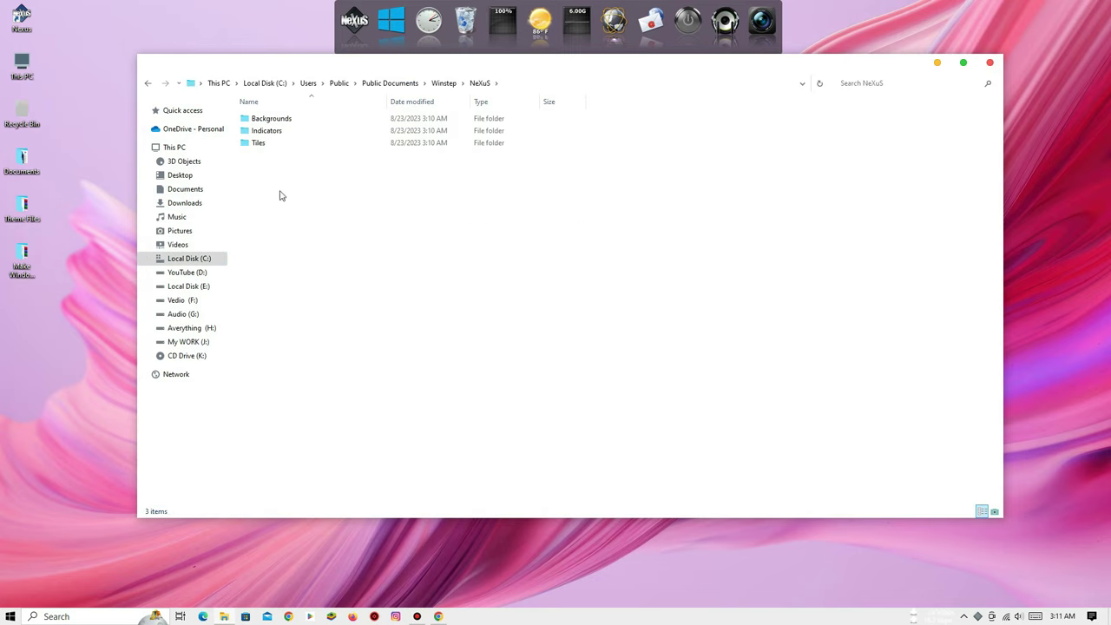
{"action": "double_click", "coordinate": [268, 120]}
{"action": "right_click", "coordinate": [360, 244]}
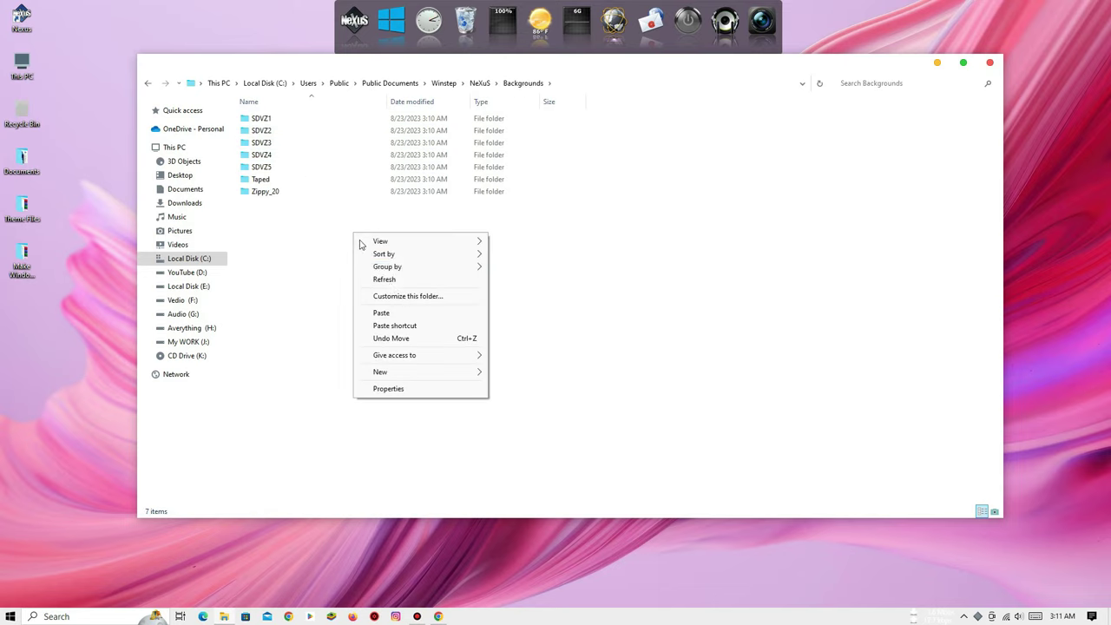
{"action": "left_click", "coordinate": [382, 313]}
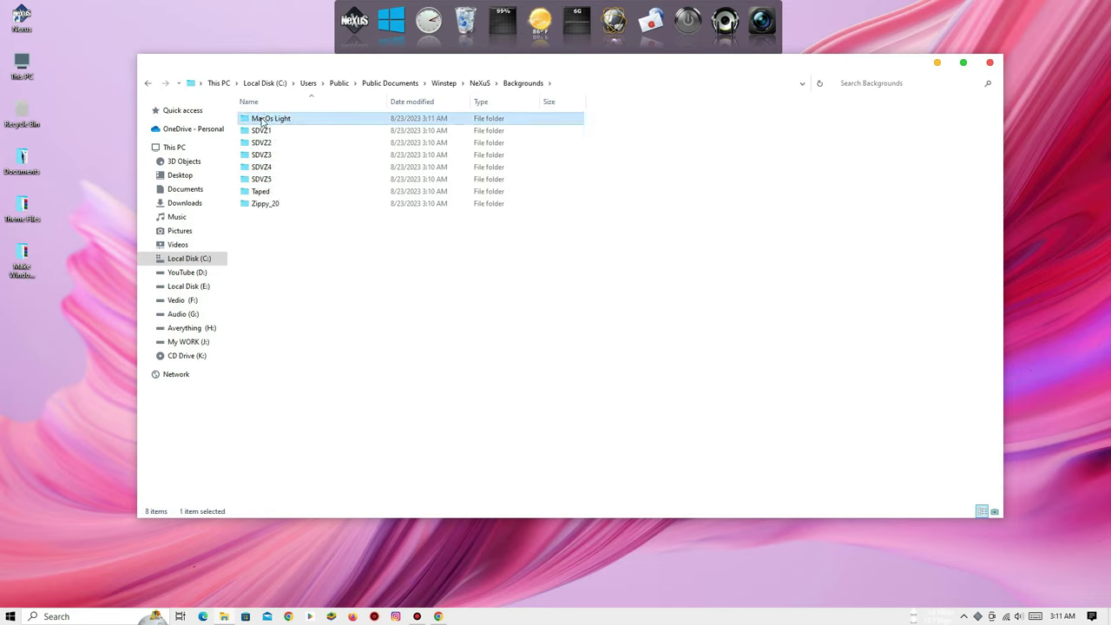
- Copy the Dock Icons folder from the Dock Config folder inside Theme Files on the desktop
{"action": "left_click", "coordinate": [179, 175]}
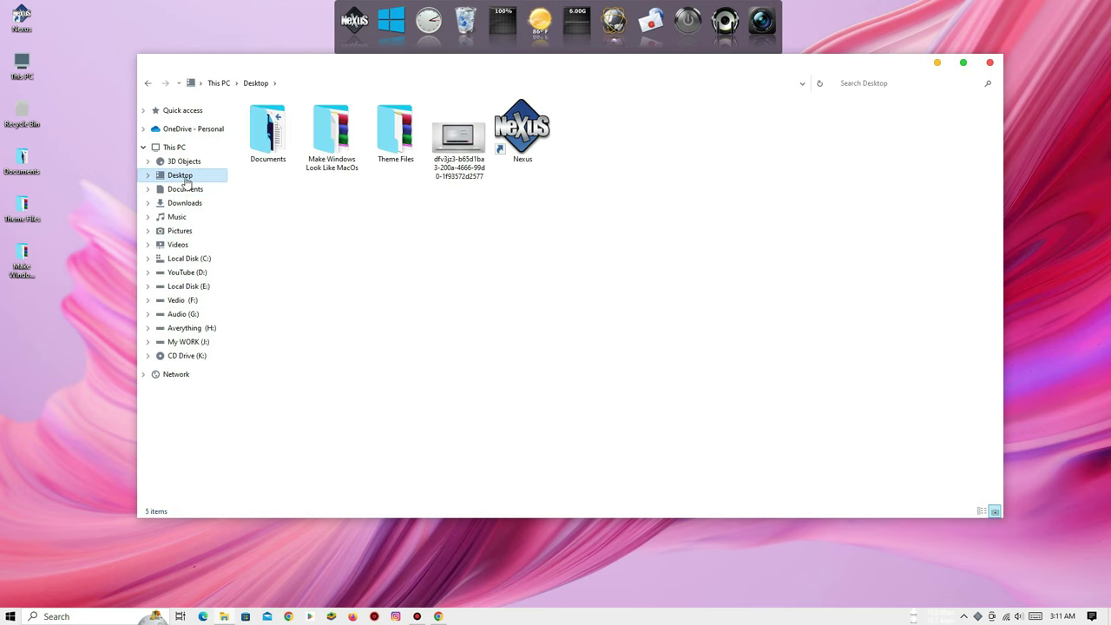
{"action": "left_click", "coordinate": [989, 64]}
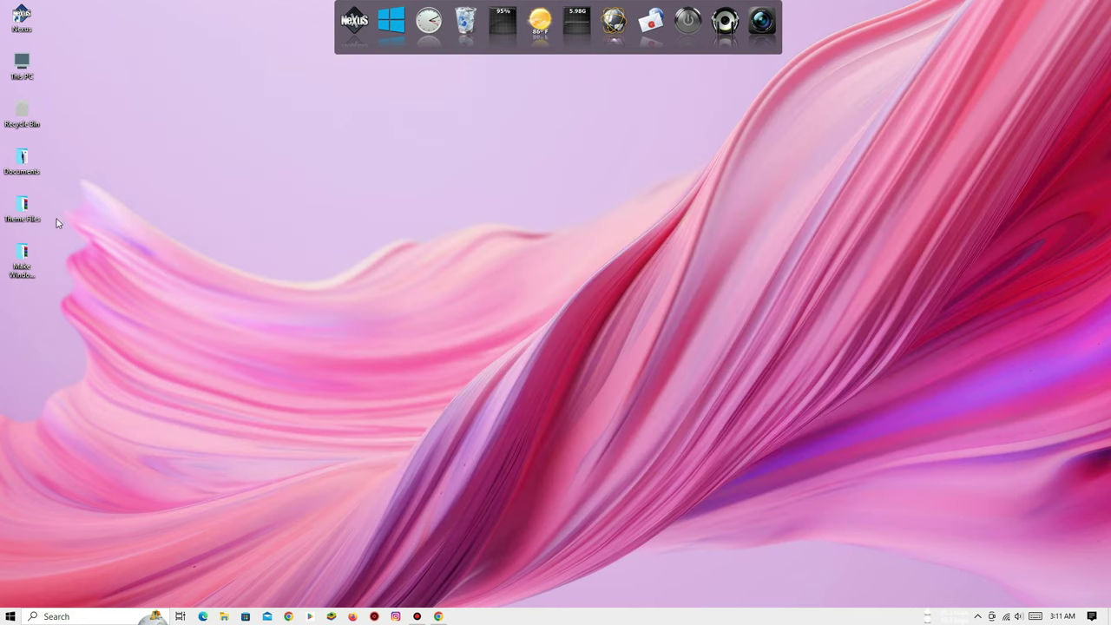
{"action": "double_click", "coordinate": [24, 205]}
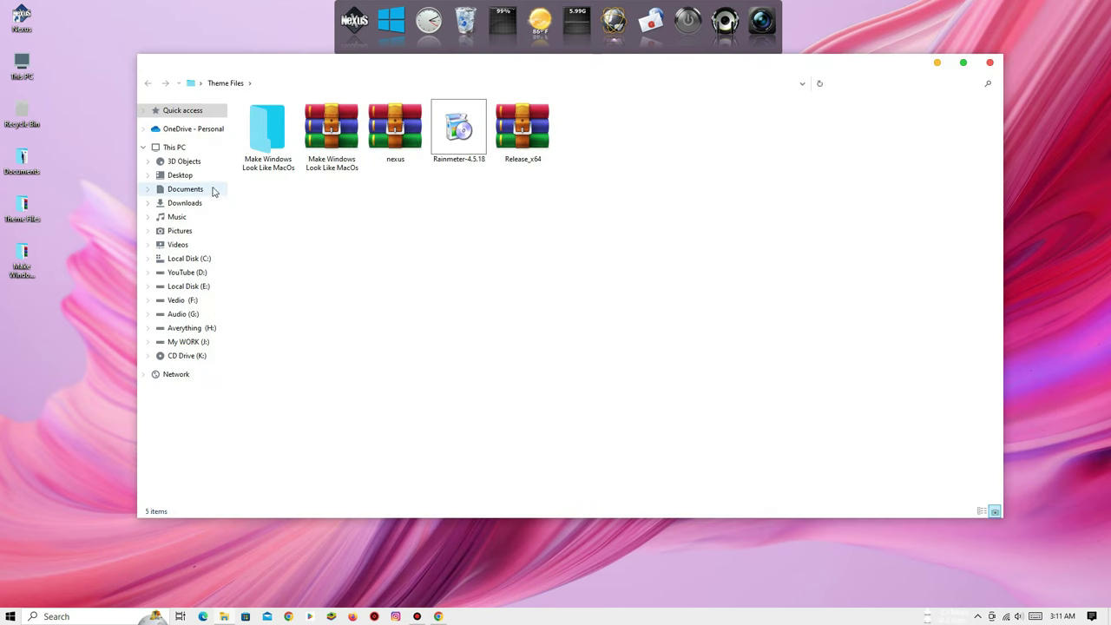
{"action": "double_click", "coordinate": [266, 121]}
{"action": "double_click", "coordinate": [265, 120]}
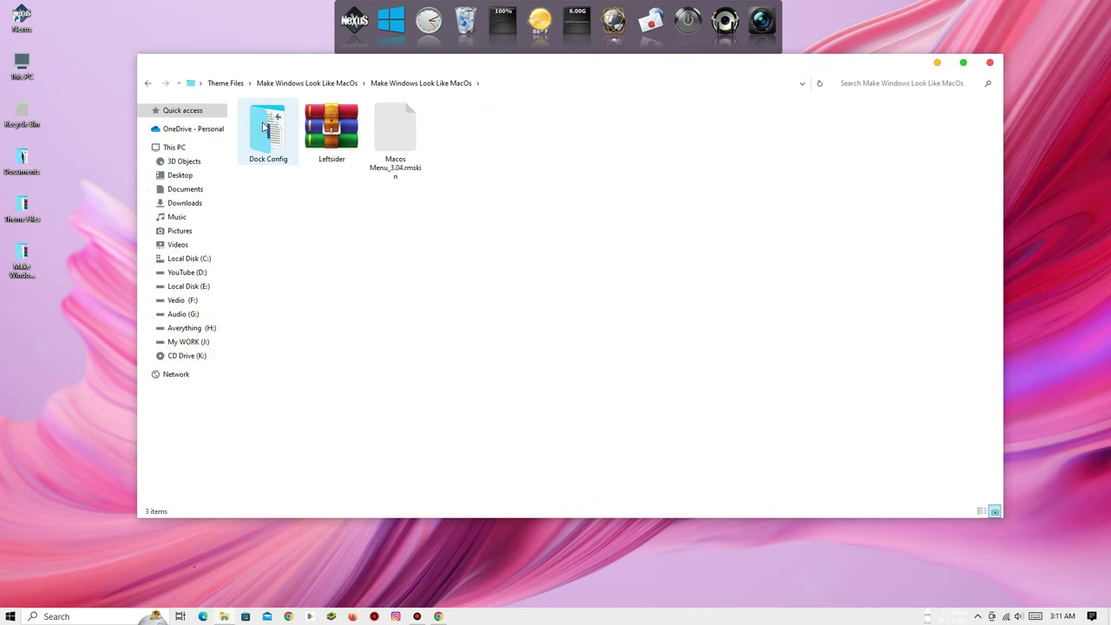
{"action": "double_click", "coordinate": [272, 135]}
{"action": "right_click", "coordinate": [272, 137]}
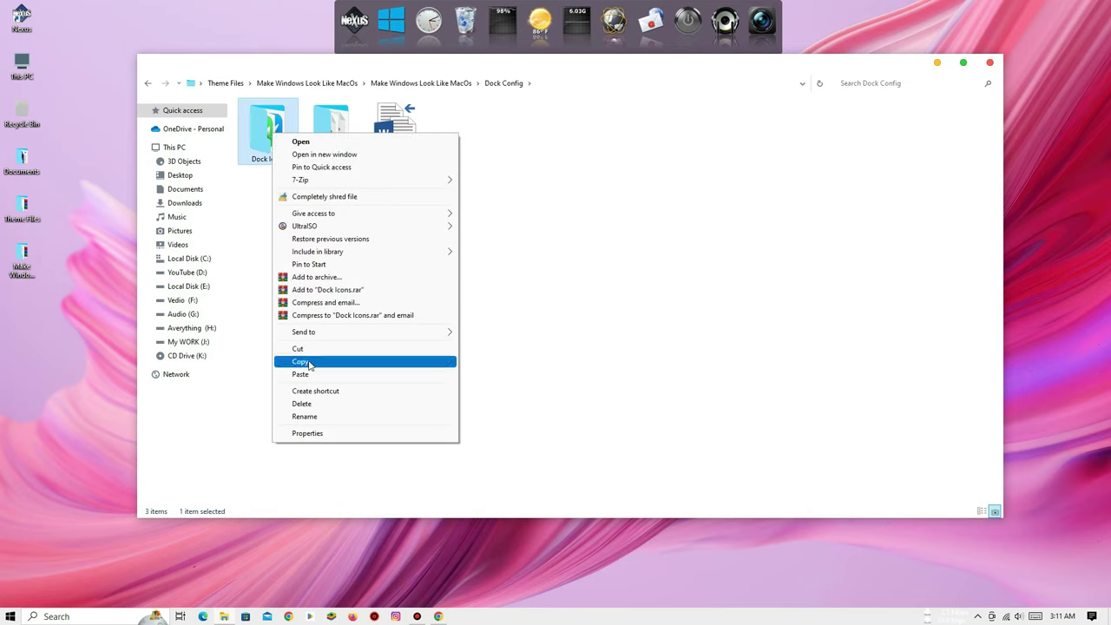
{"action": "left_click", "coordinate": [302, 363]}
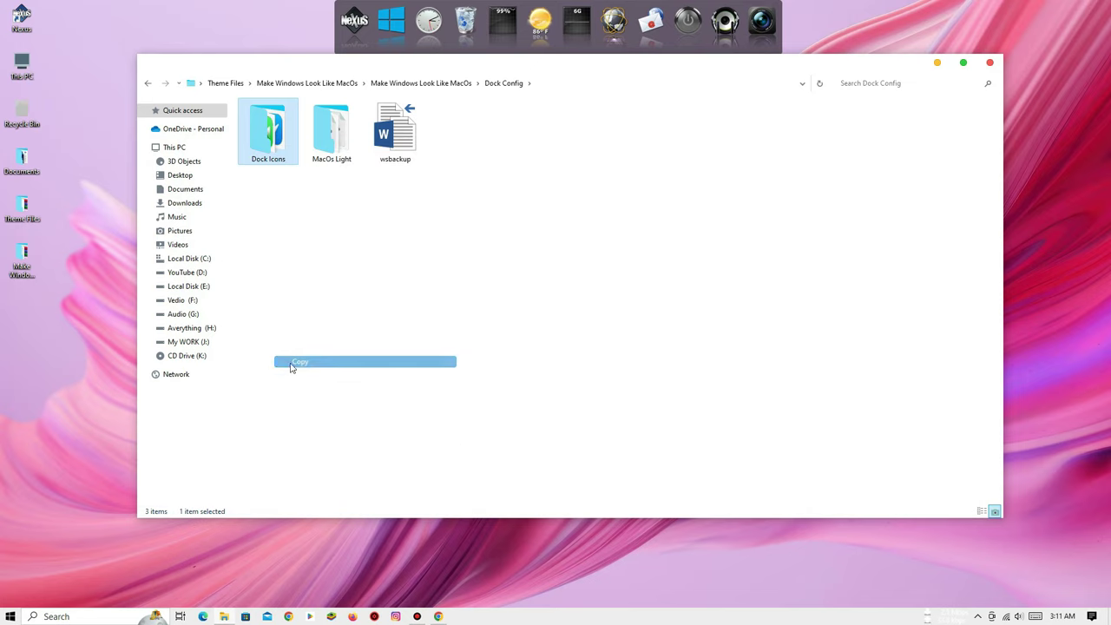
- Paste the copied Dock Icons folder into Local Disk (C:) and close the file window
{"action": "left_click", "coordinate": [186, 259]}
{"action": "right_click", "coordinate": [451, 290]}
{"action": "left_click", "coordinate": [485, 349]}
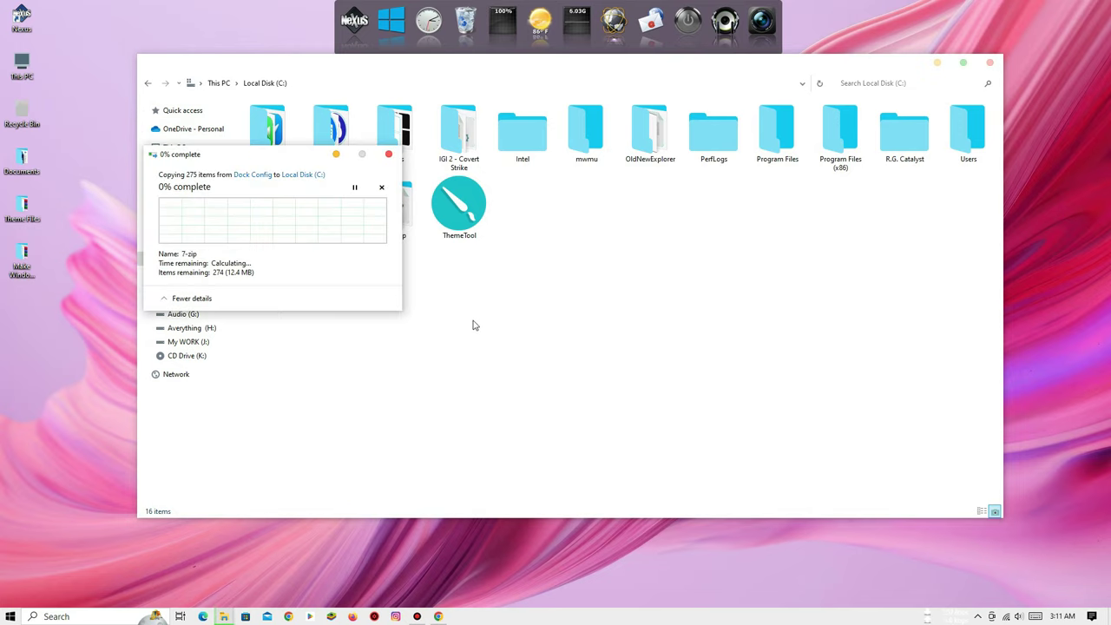
{"action": "left_click", "coordinate": [281, 219]}
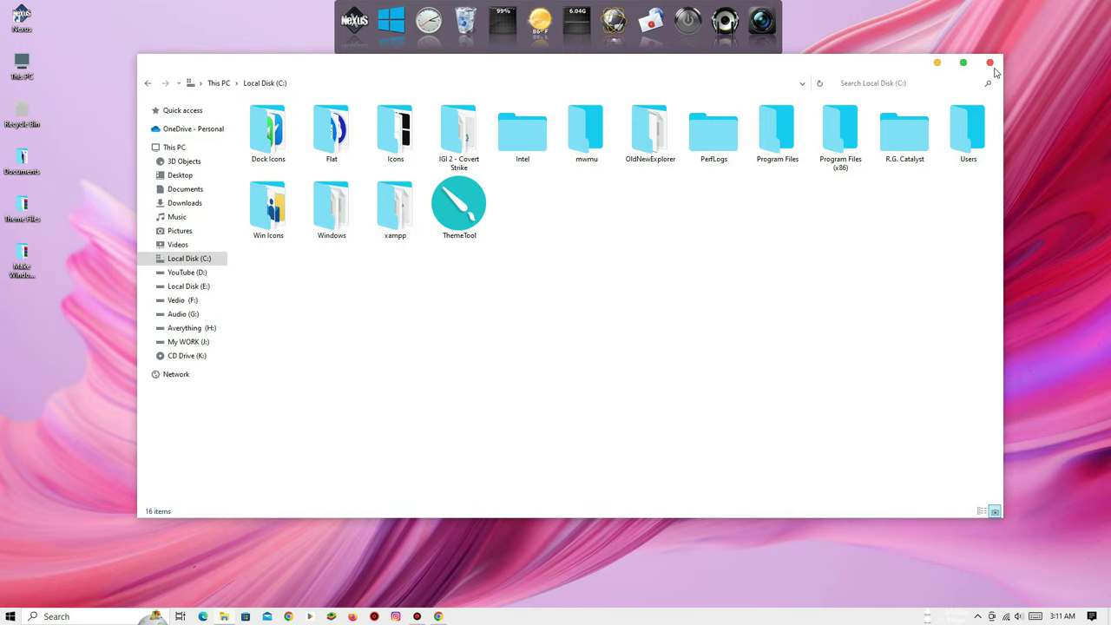
{"action": "key", "text": "alt+F4"}
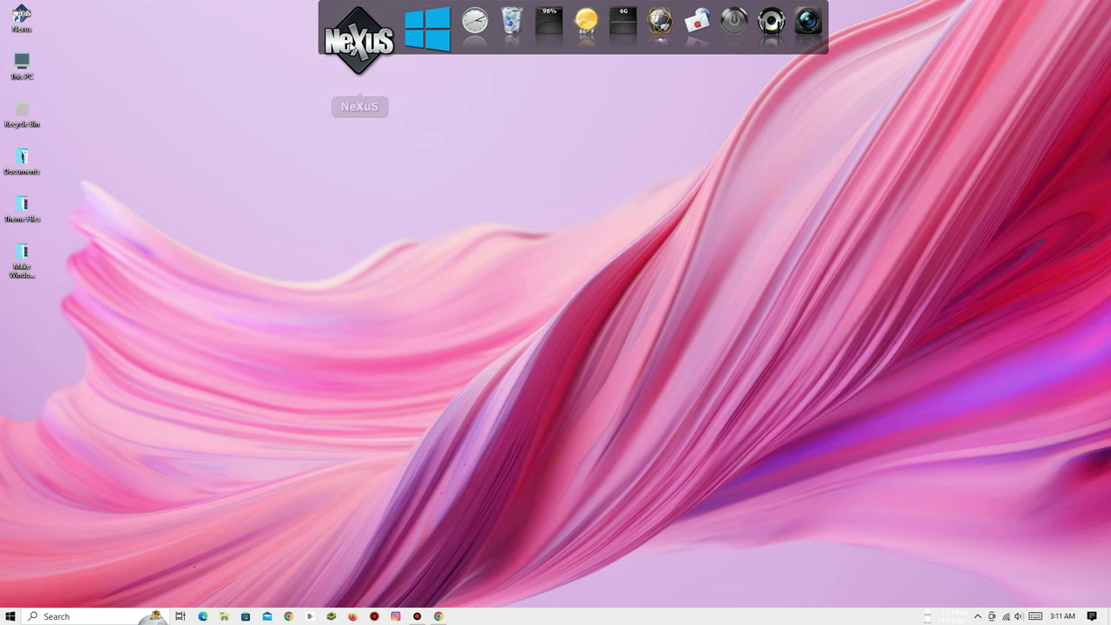
- Restore the NeXuS dock configuration from the wsbackup file in the Dock Config folder under Theme Files
{"action": "left_click", "coordinate": [364, 52]}
{"action": "left_click", "coordinate": [691, 200]}
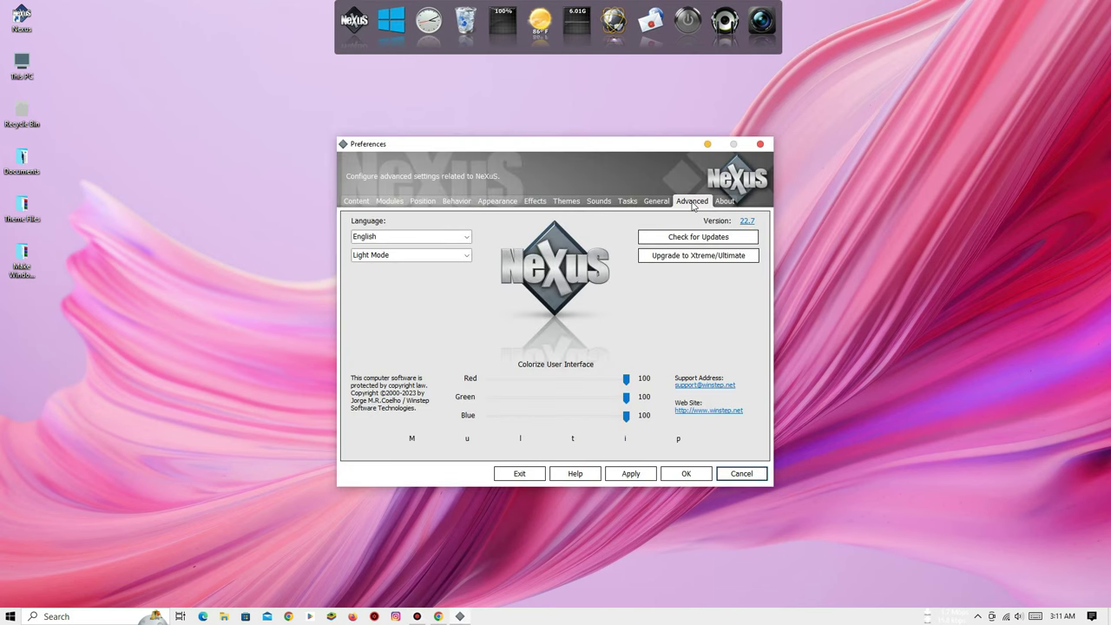
{"action": "left_click", "coordinate": [662, 442]}
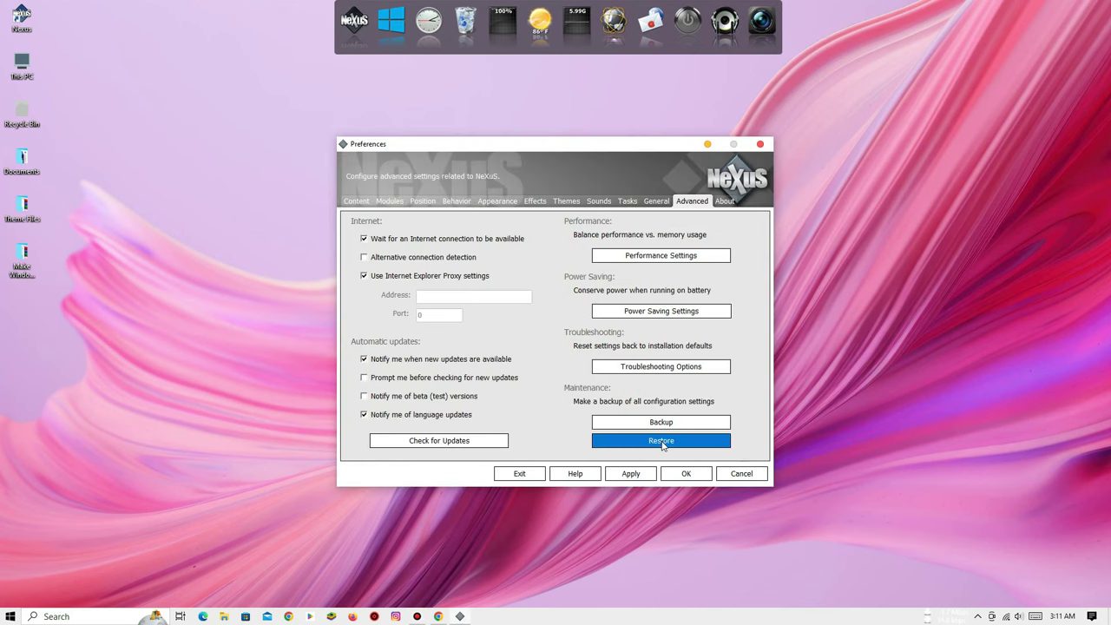
{"action": "left_click", "coordinate": [384, 231]}
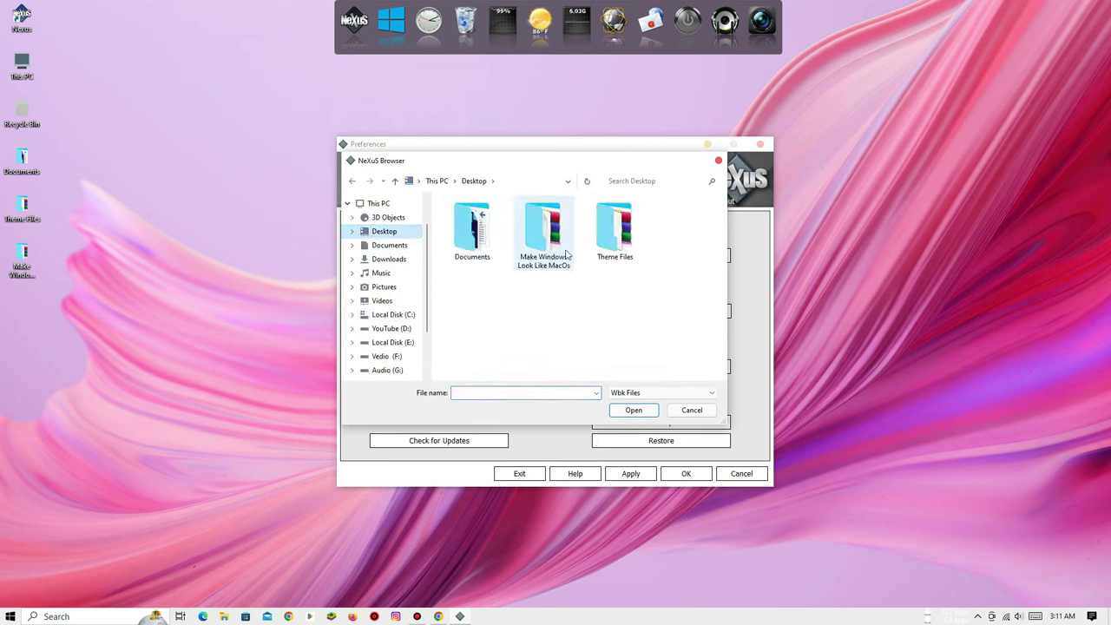
{"action": "double_click", "coordinate": [615, 230]}
{"action": "double_click", "coordinate": [467, 218]}
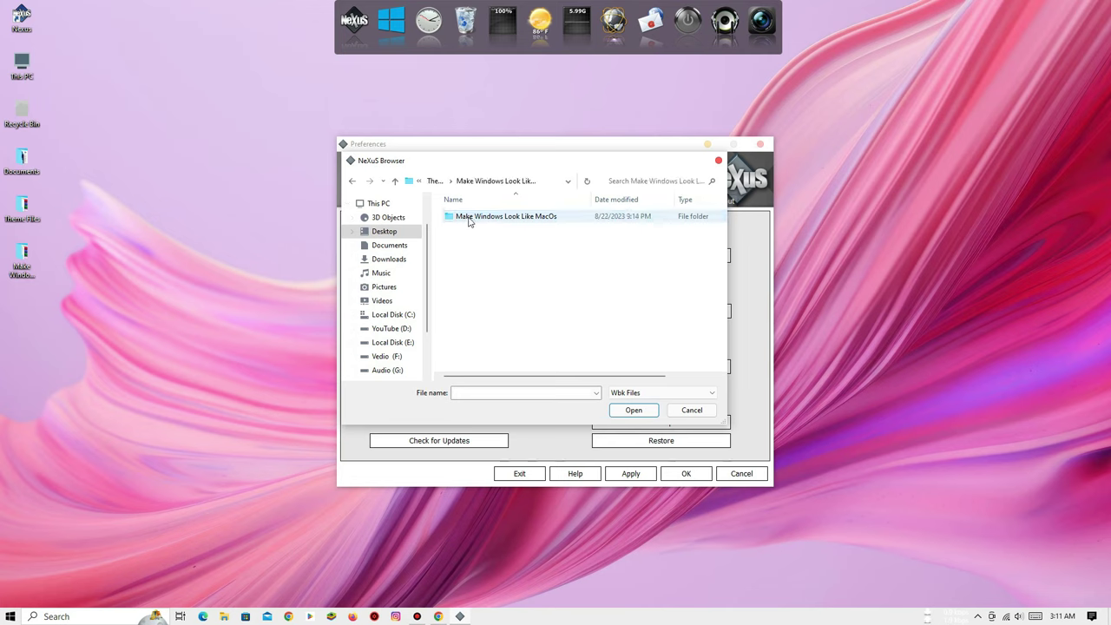
{"action": "double_click", "coordinate": [468, 221]}
{"action": "double_click", "coordinate": [470, 221]}
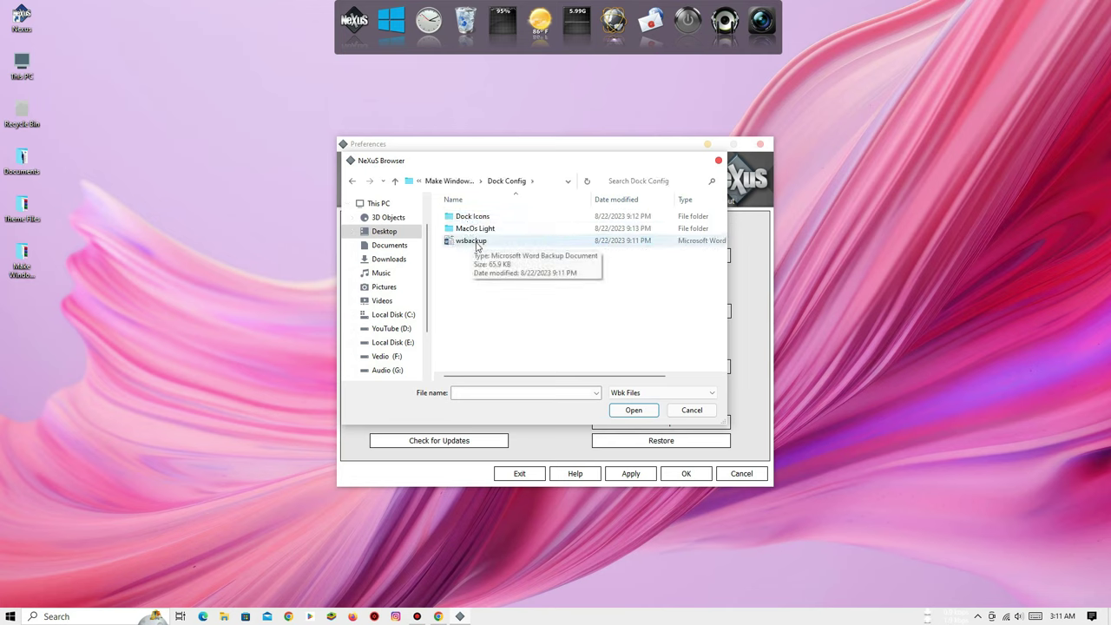
{"action": "double_click", "coordinate": [469, 242]}
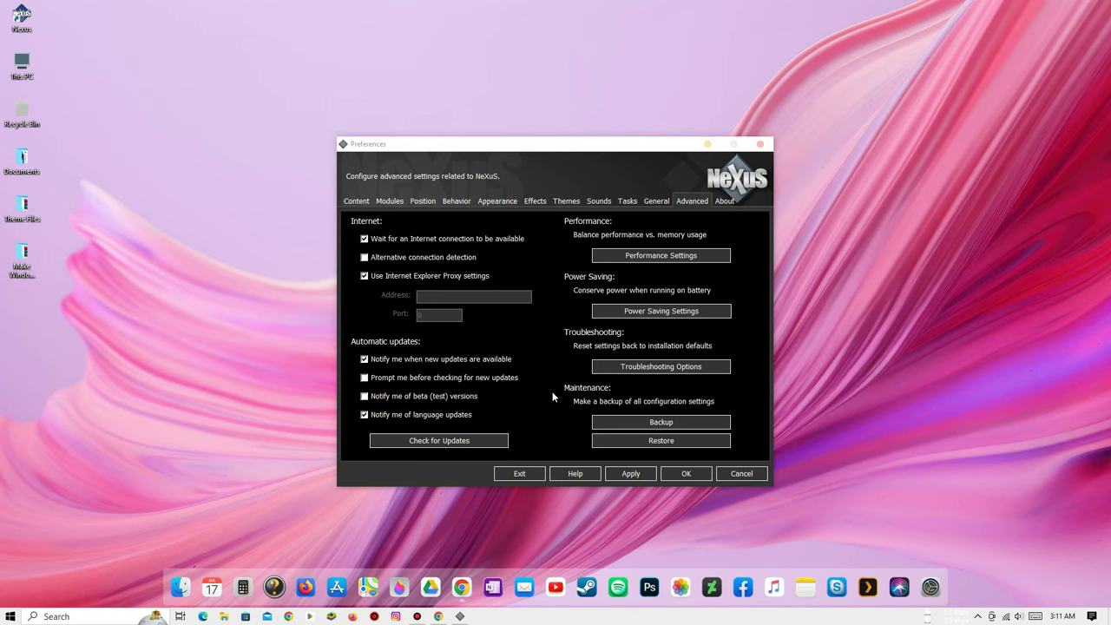
- Apply the MacOs Light theme to the dock and close the NeXuS preferences
{"action": "left_click_drag", "start_coordinate": [558, 149], "coordinate": [547, 112]}
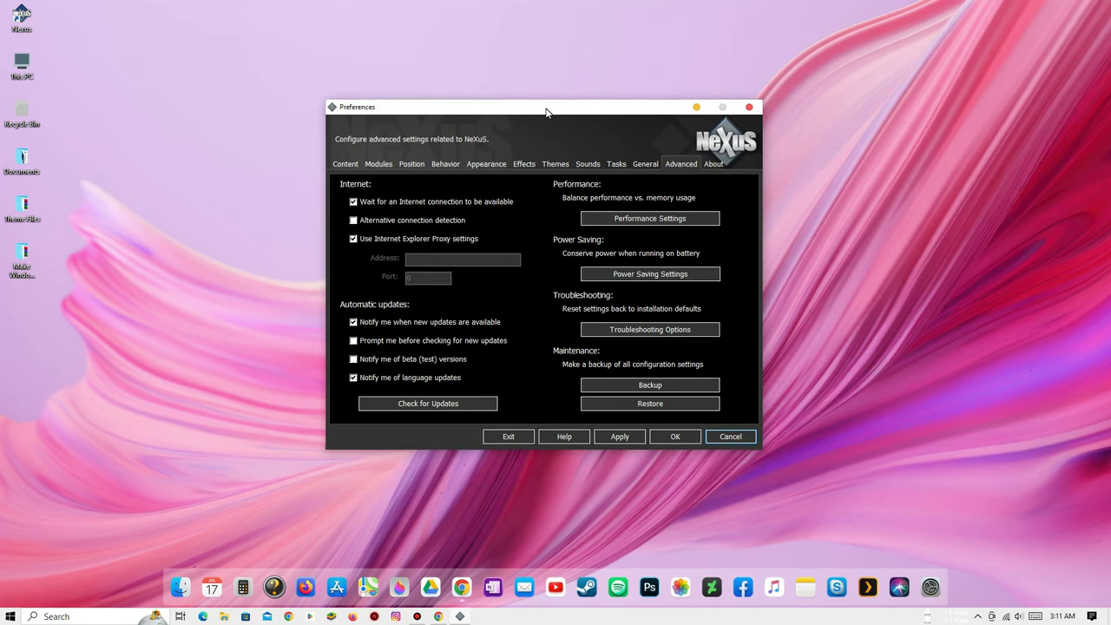
{"action": "left_click", "coordinate": [557, 166]}
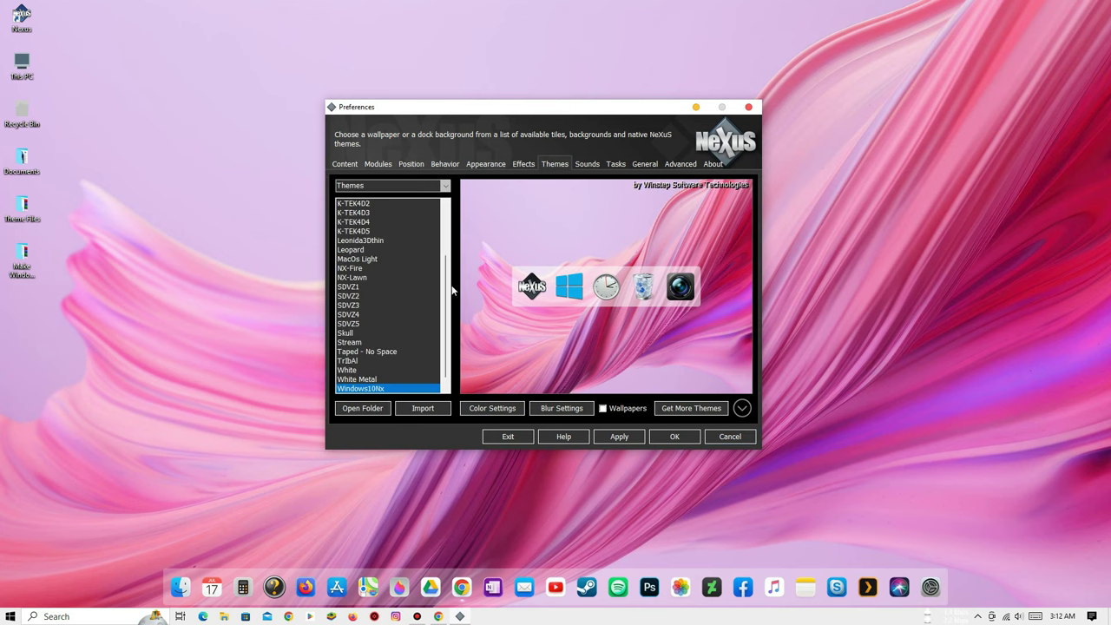
{"action": "left_click_drag", "start_coordinate": [448, 337], "coordinate": [447, 253]}
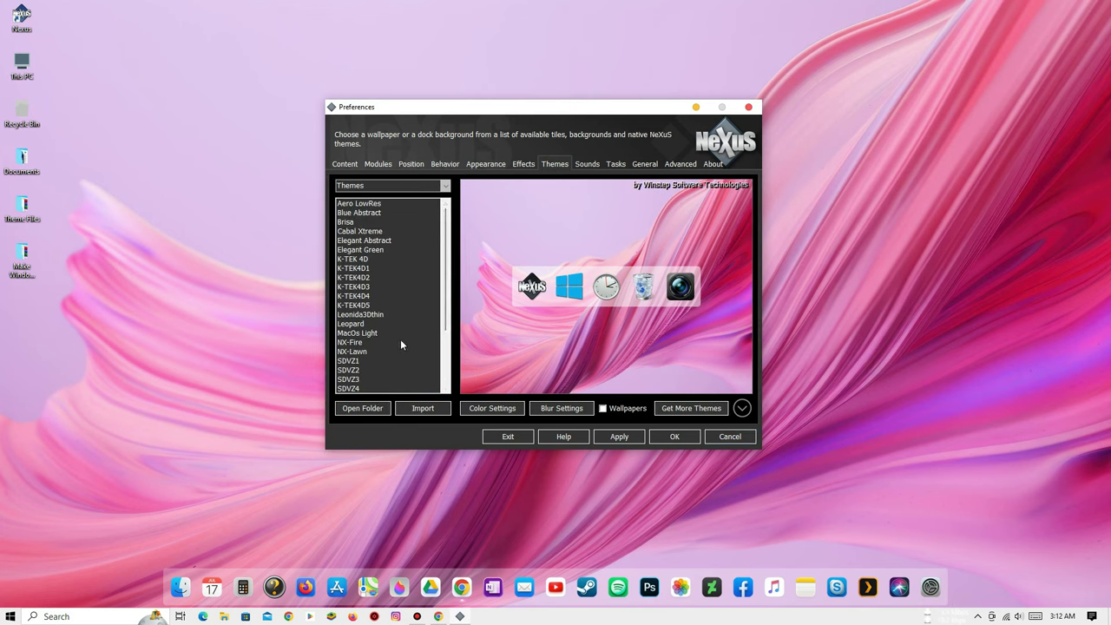
{"action": "left_click", "coordinate": [364, 334]}
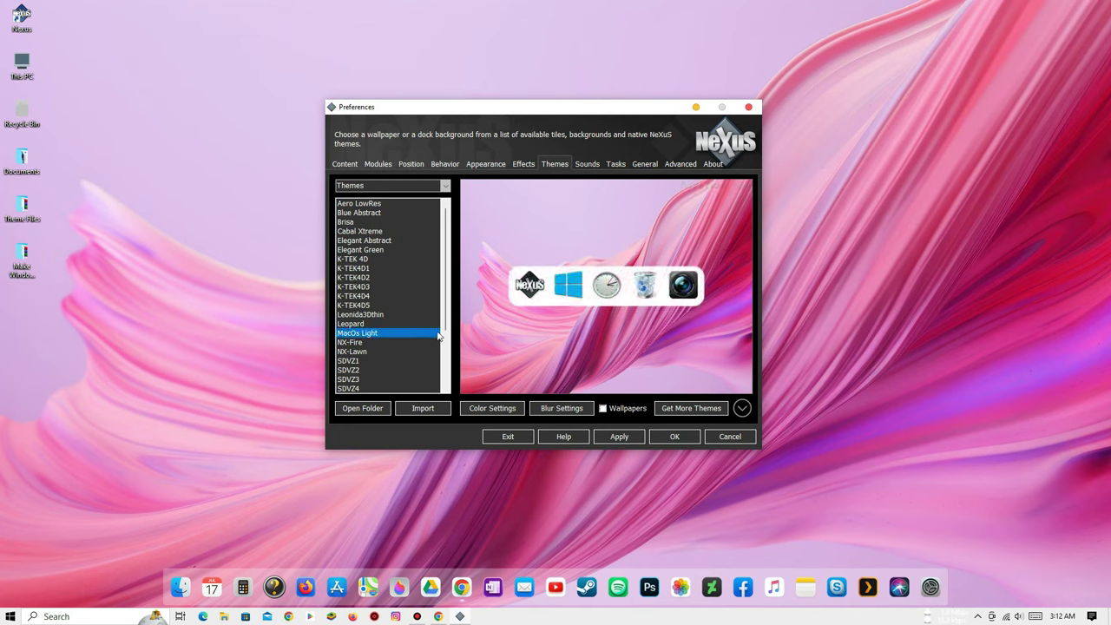
{"action": "left_click", "coordinate": [623, 439]}
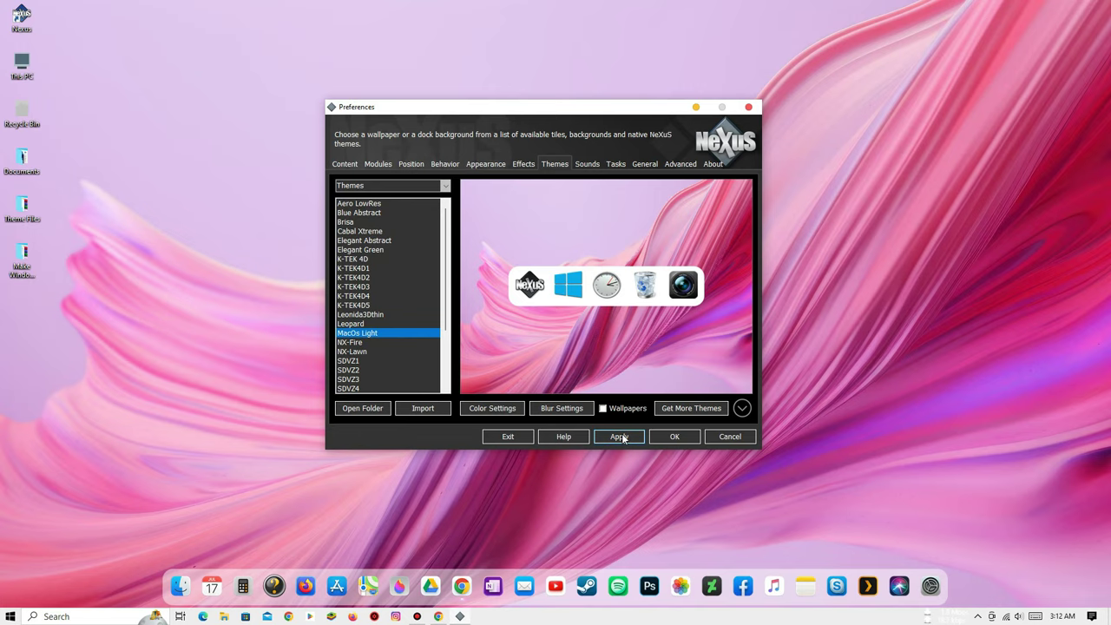
{"action": "left_click", "coordinate": [674, 436]}
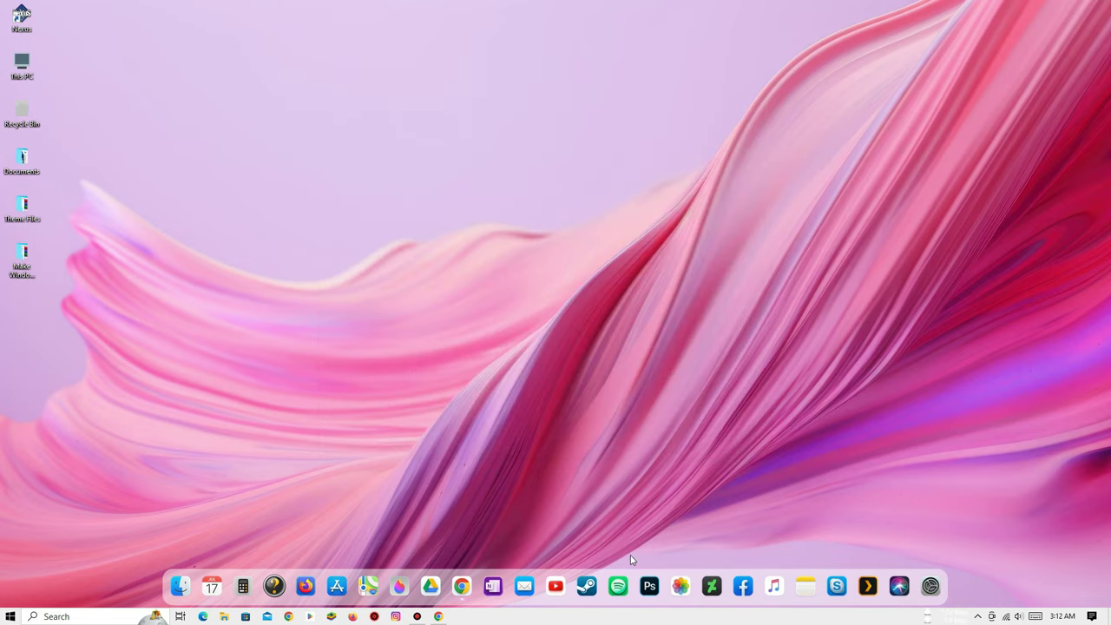
- Turn on automatic hiding of the Windows taskbar in desktop mode and close Settings
{"action": "right_click", "coordinate": [656, 622]}
{"action": "left_click", "coordinate": [669, 598]}
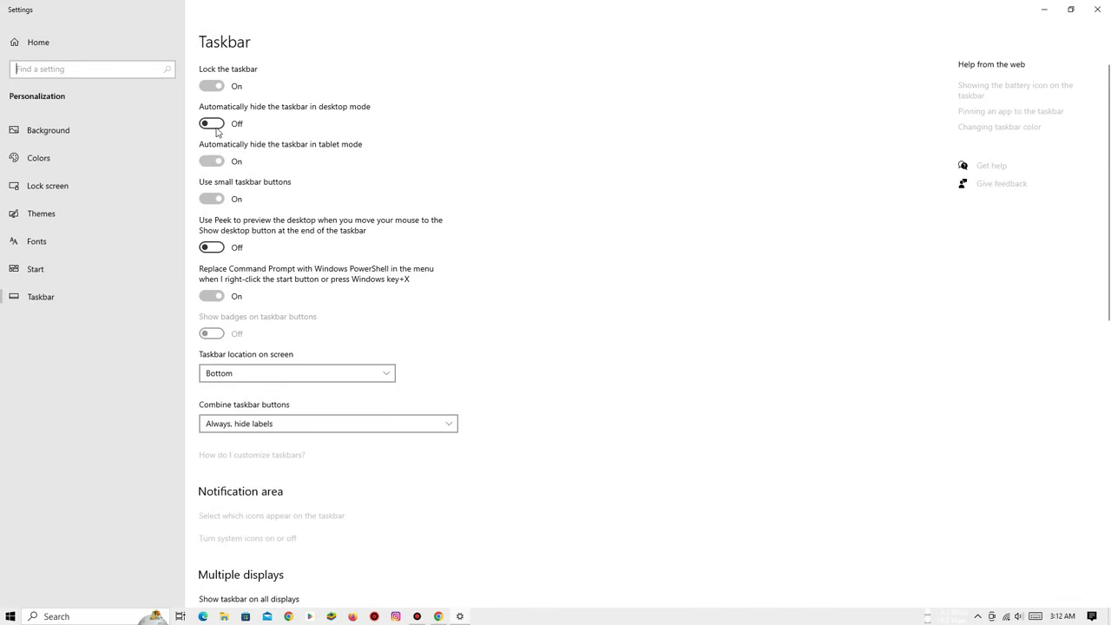
{"action": "left_click", "coordinate": [214, 125]}
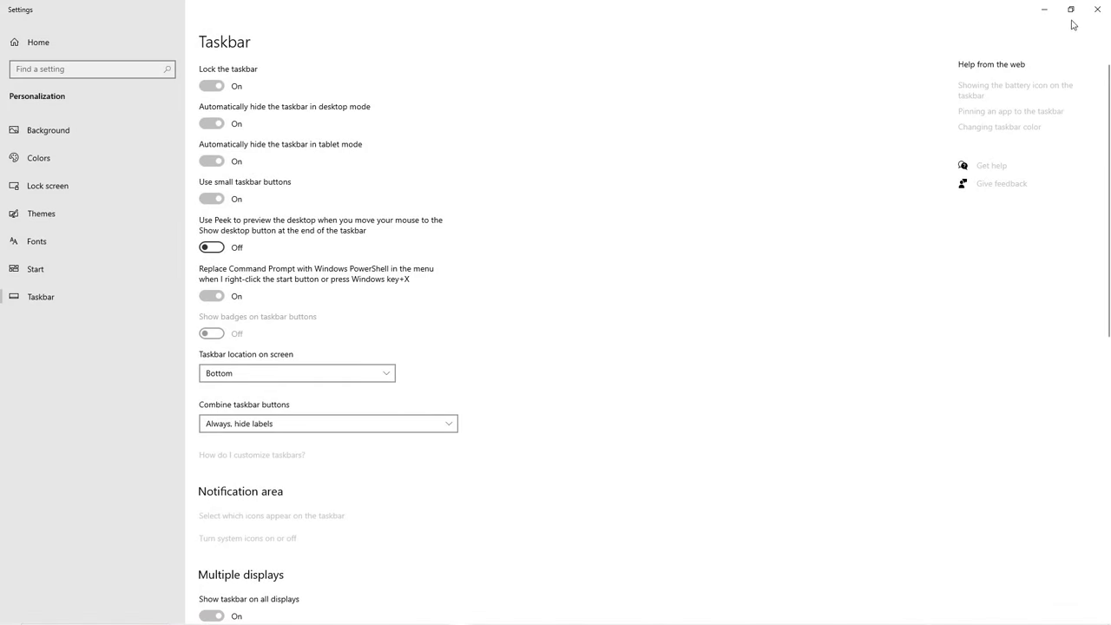
{"action": "left_click", "coordinate": [1097, 8]}
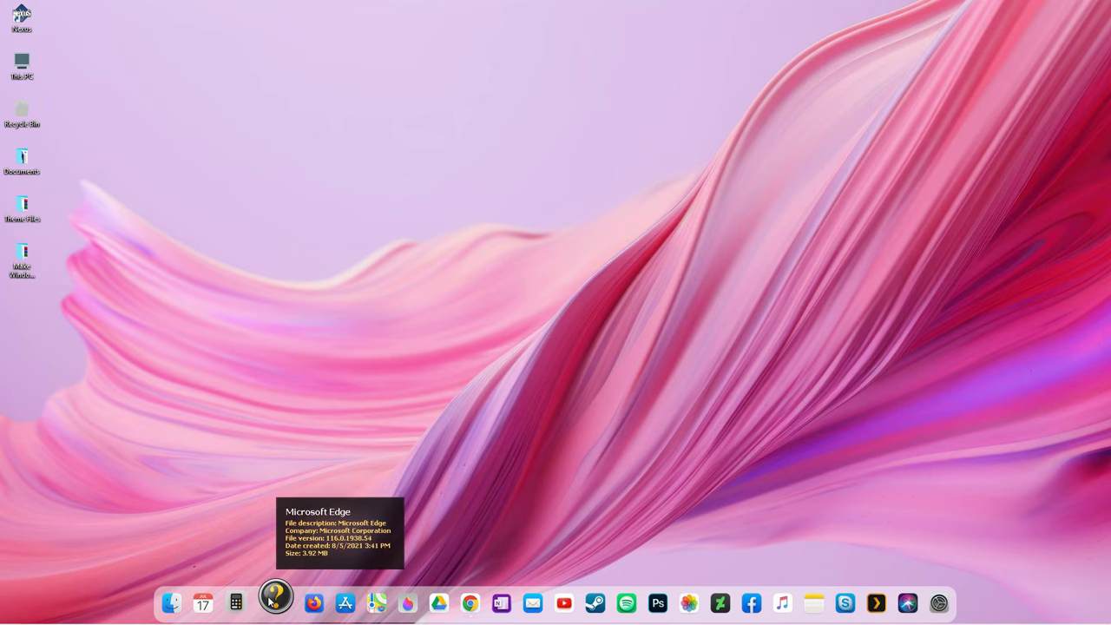
- Open the Dock Icons folder on Local Disk (C:) from the dock's Finder icon
{"action": "left_click", "coordinate": [174, 601]}
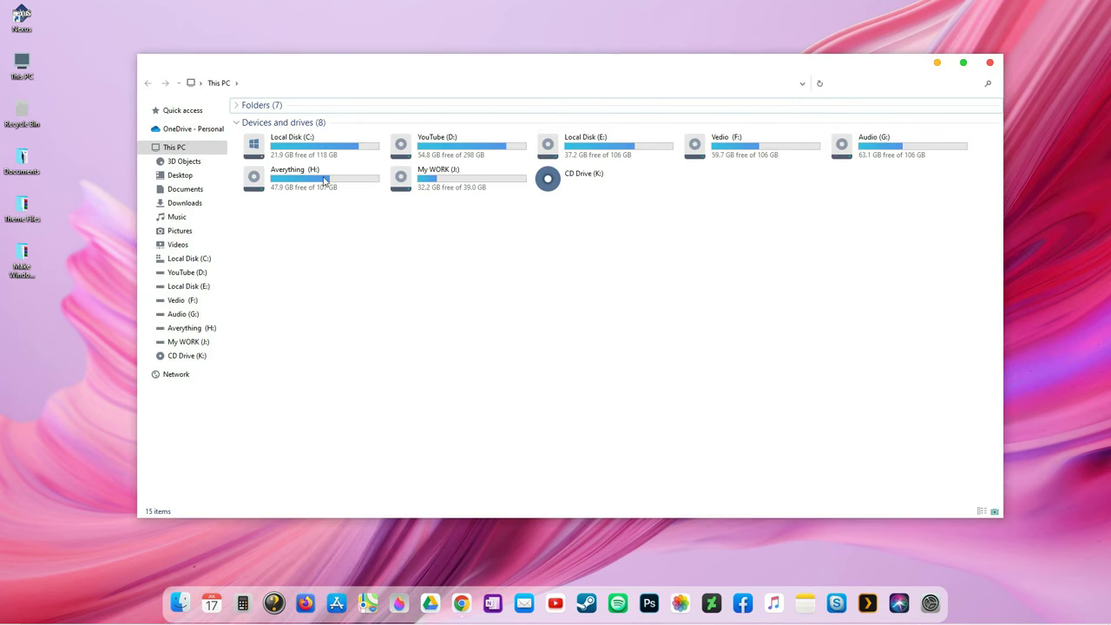
{"action": "double_click", "coordinate": [313, 146]}
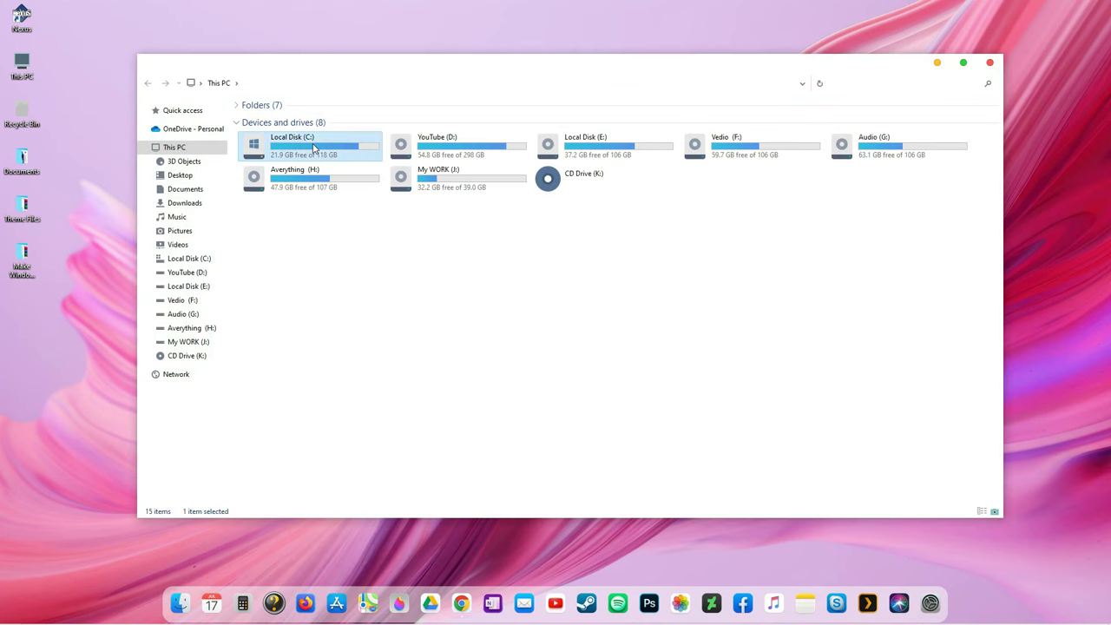
{"action": "left_click", "coordinate": [266, 150]}
{"action": "key", "text": "Return"}
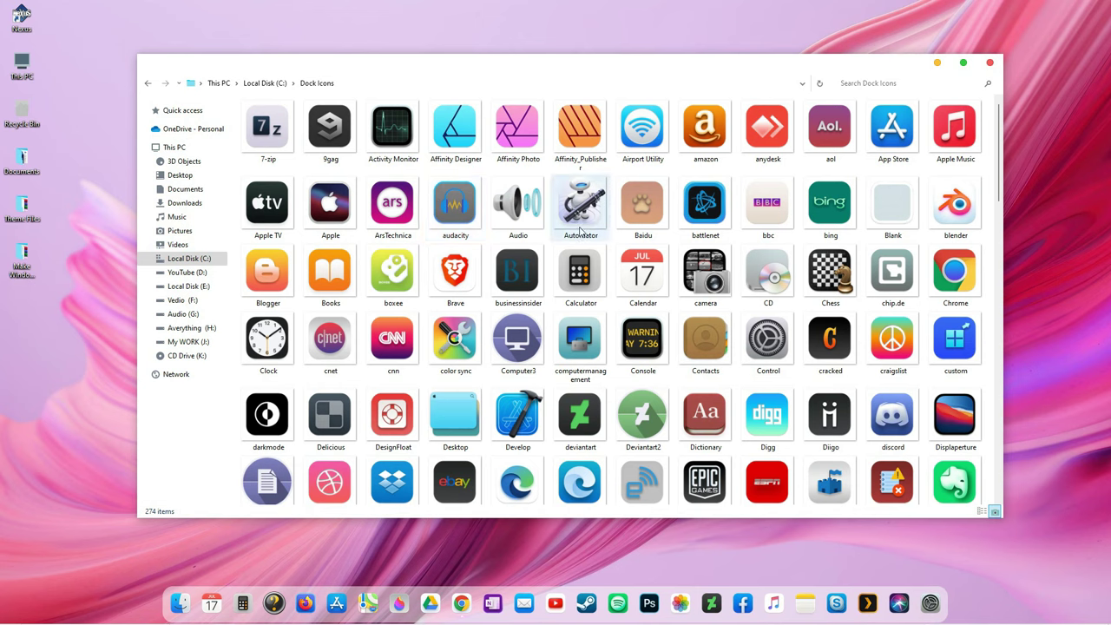
{"action": "left_click", "coordinate": [583, 233]}
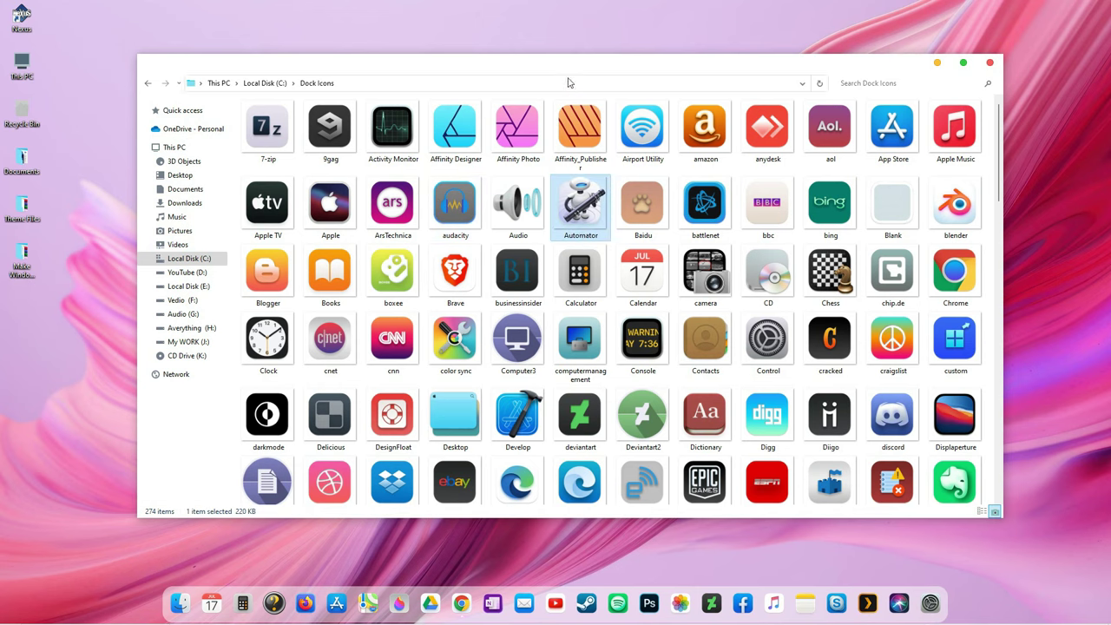
- Replace the dock's Microsoft Edge question-mark icon with the edgef image and close the Dock Icons folder
{"action": "left_click_drag", "start_coordinate": [568, 73], "coordinate": [552, 28]}
{"action": "left_click", "coordinate": [500, 436]}
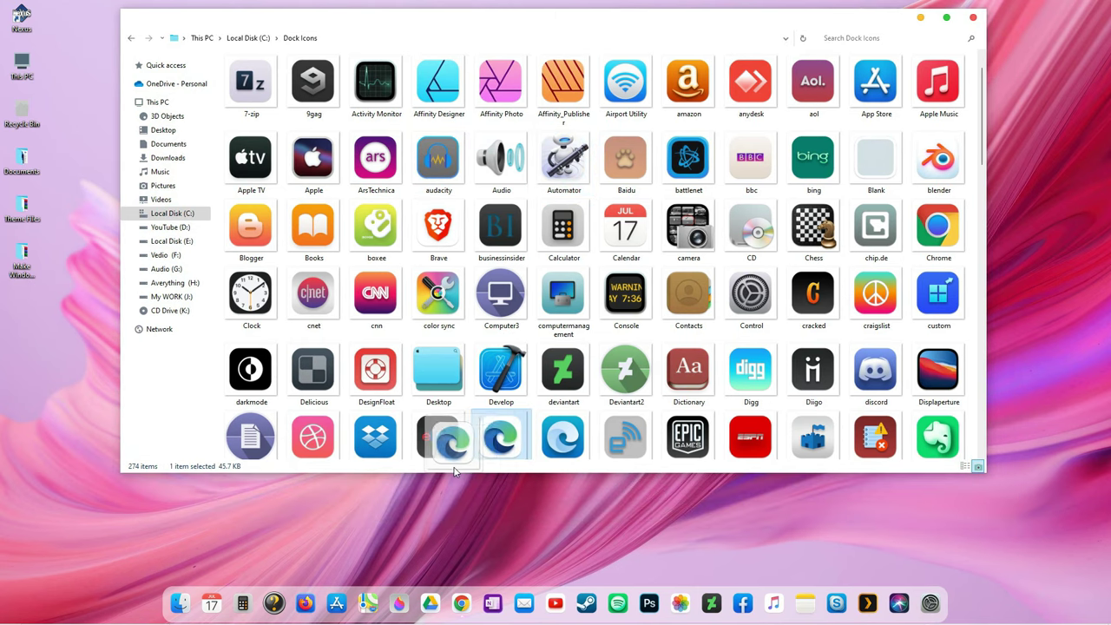
{"action": "scroll", "coordinate": [486, 430], "scroll_direction": "down", "scroll_amount": 1}
{"action": "left_click_drag", "start_coordinate": [568, 402], "coordinate": [274, 604]}
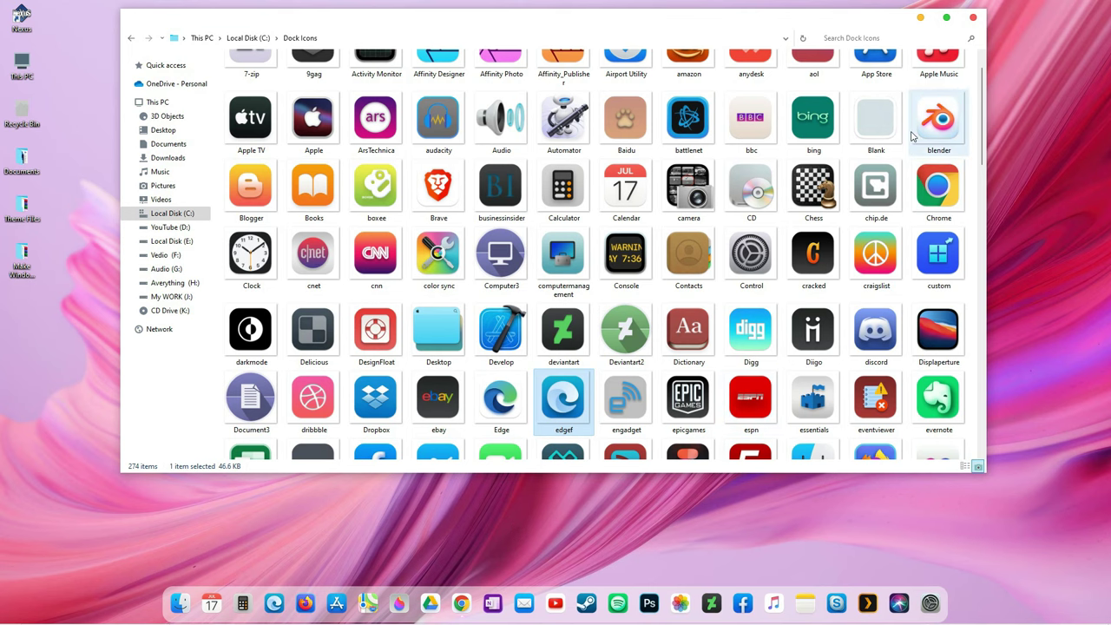
{"action": "left_click", "coordinate": [973, 18]}
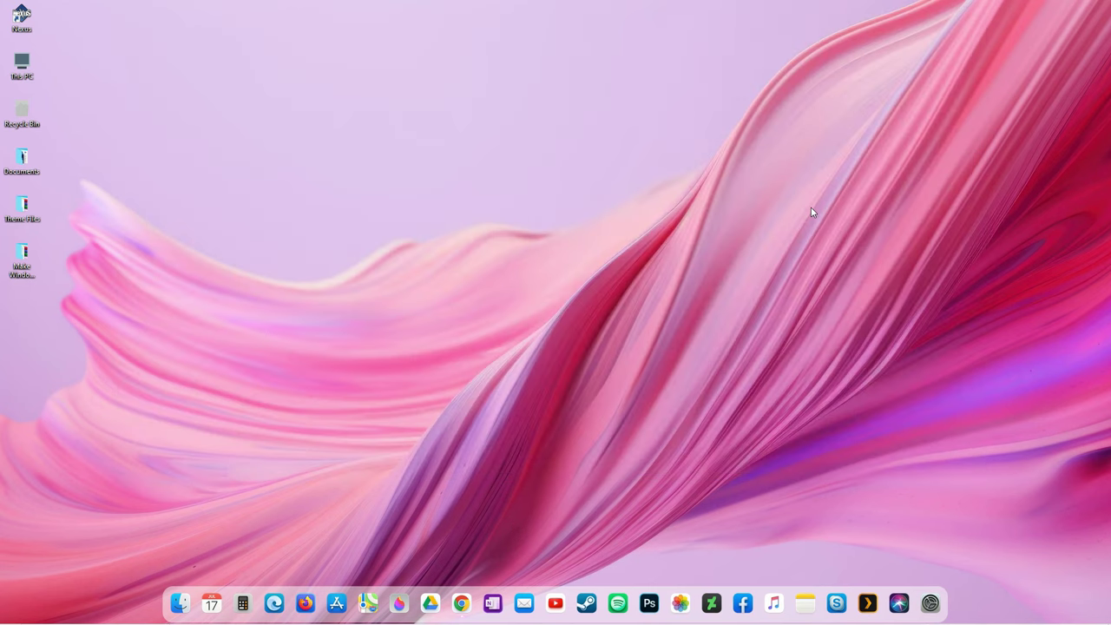
- Install Rainmeter-4.5.18 from the Theme Files folder on the desktop, using the standard installation
{"action": "double_click", "coordinate": [21, 260]}
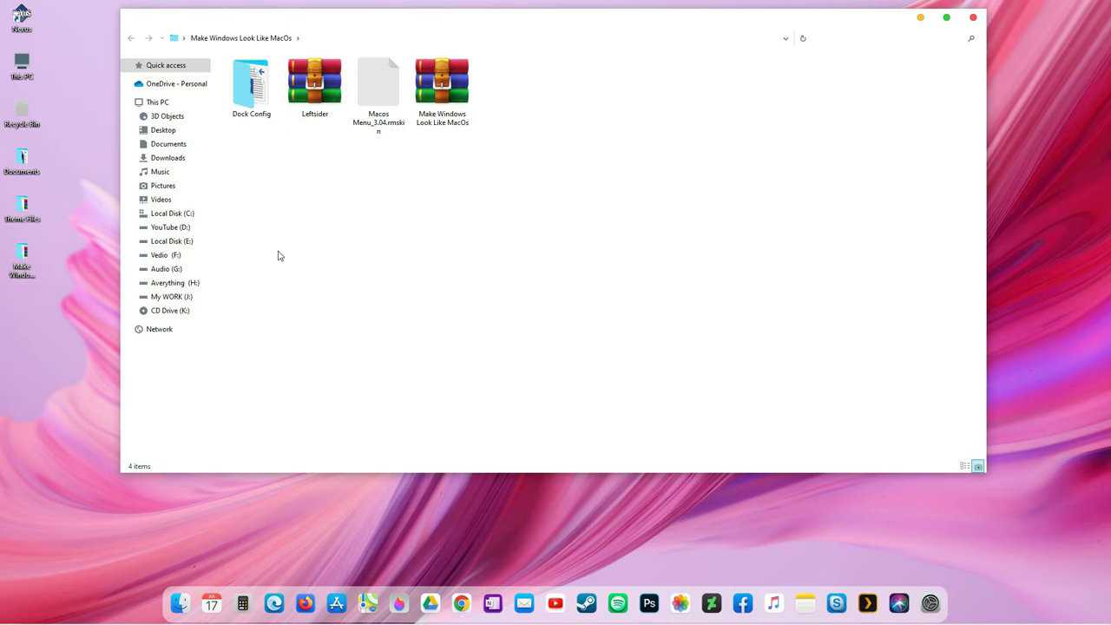
{"action": "key", "text": "alt+F4"}
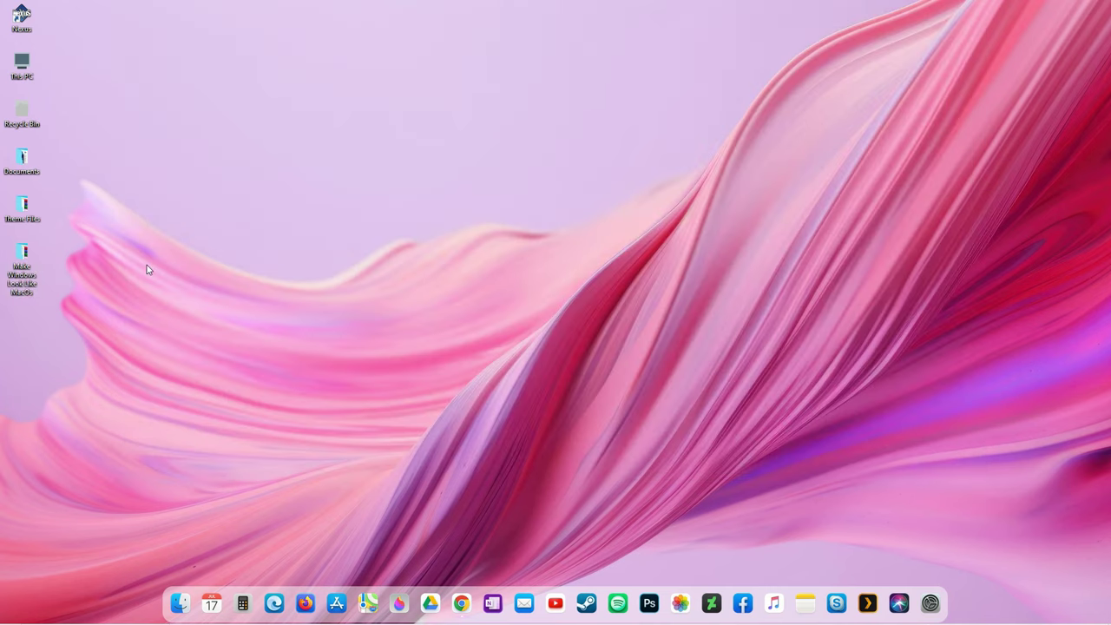
{"action": "left_click", "coordinate": [29, 217]}
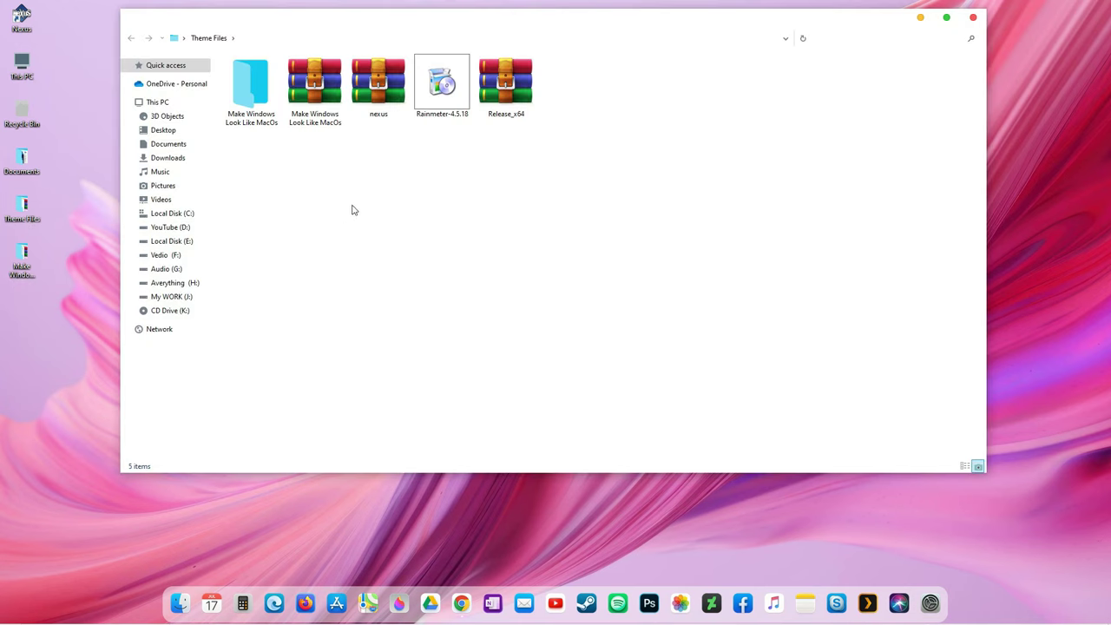
{"action": "double_click", "coordinate": [442, 87]}
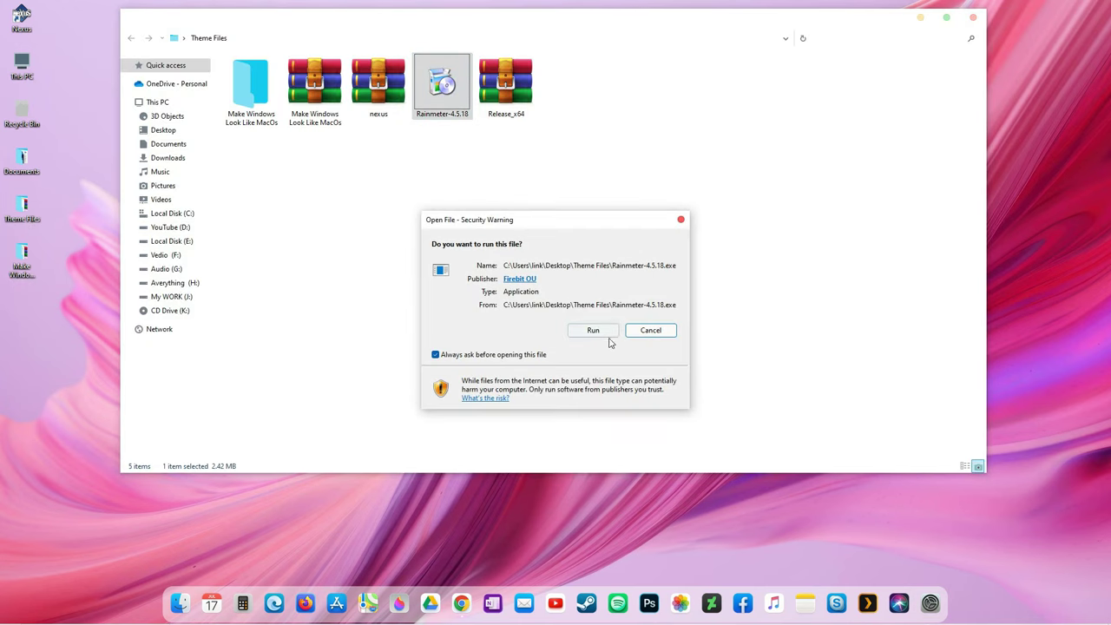
{"action": "left_click", "coordinate": [595, 331]}
{"action": "left_click", "coordinate": [559, 344]}
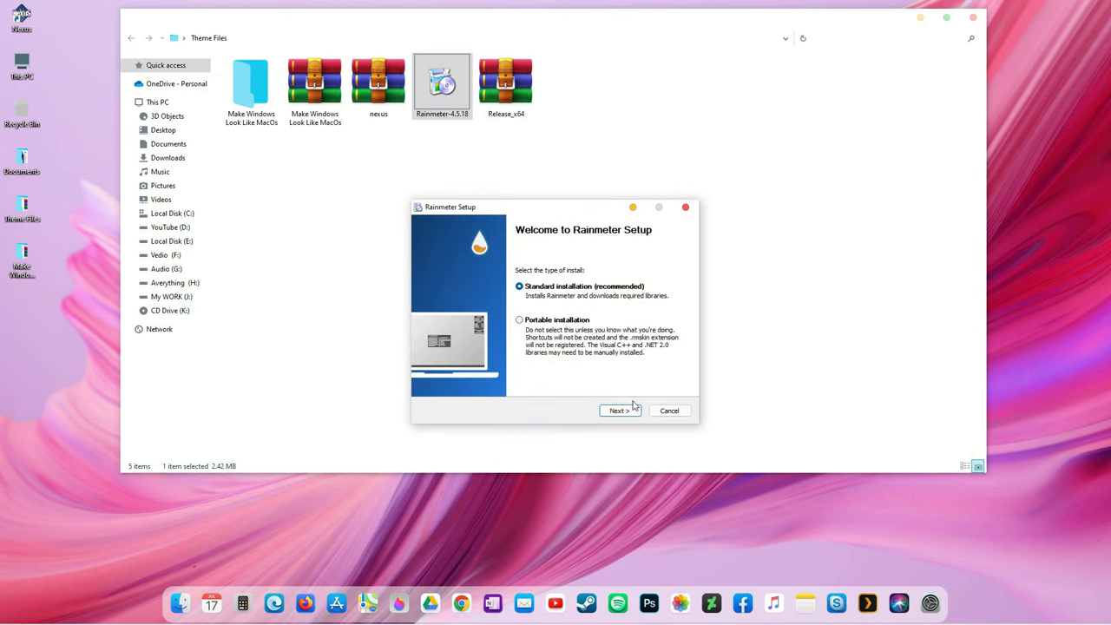
{"action": "left_click", "coordinate": [618, 411]}
{"action": "left_click", "coordinate": [619, 412]}
{"action": "left_click", "coordinate": [620, 412]}
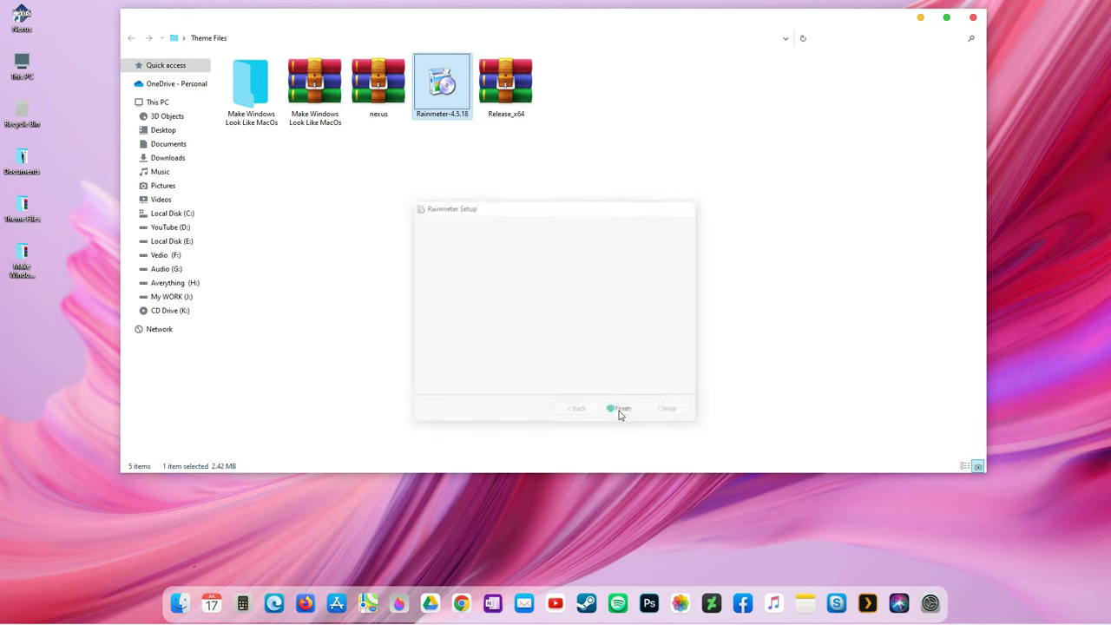
- Unload Rainmeter's default illustro skins: the Welcome, Disks, System and Clock widgets
{"action": "right_click", "coordinate": [648, 369]}
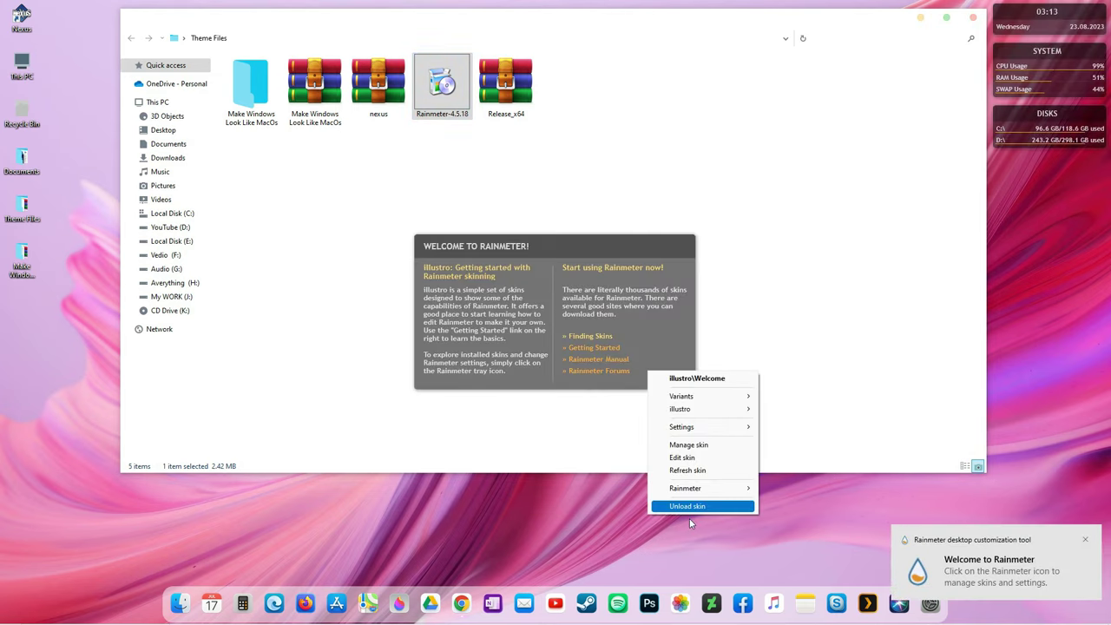
{"action": "left_click", "coordinate": [691, 507]}
{"action": "right_click", "coordinate": [1005, 152]}
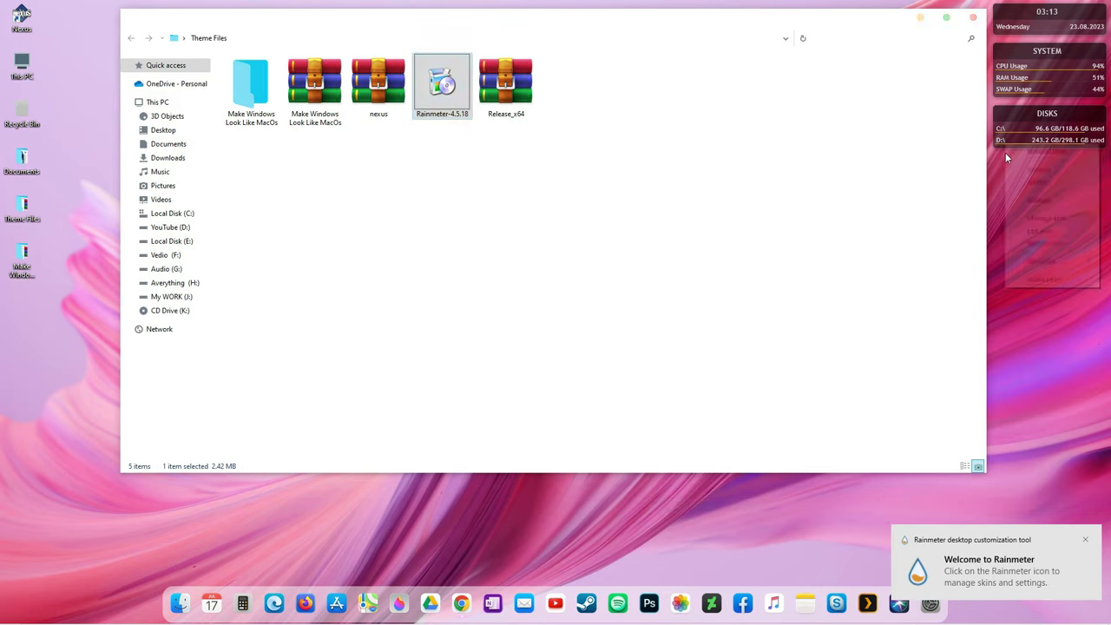
{"action": "left_click", "coordinate": [1046, 280]}
{"action": "right_click", "coordinate": [1008, 90]}
{"action": "left_click", "coordinate": [1046, 222]}
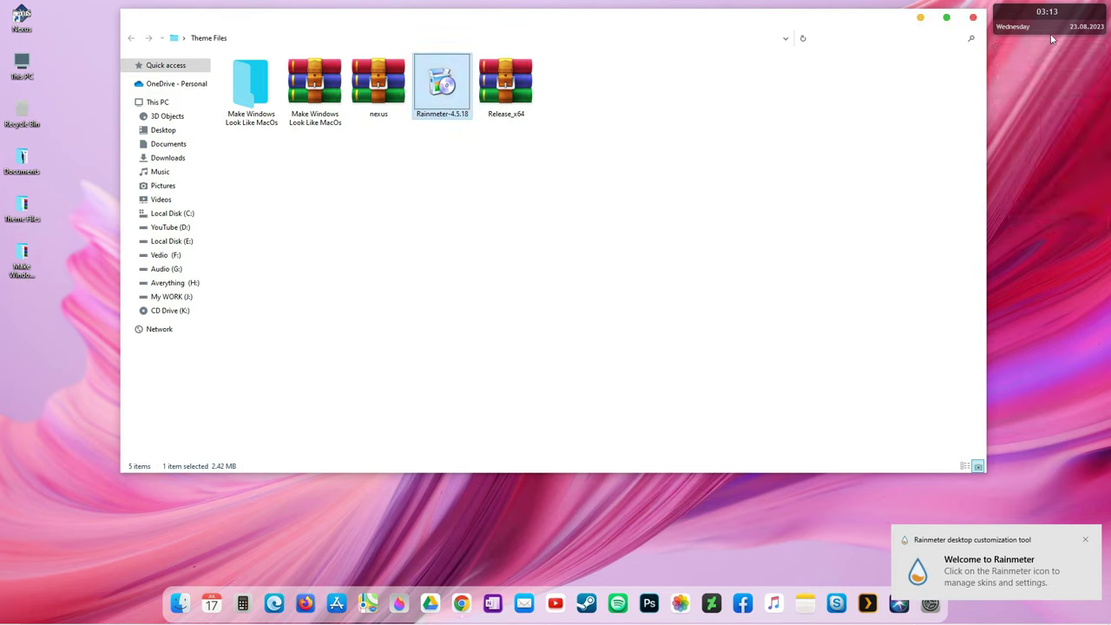
{"action": "right_click", "coordinate": [1012, 22]}
{"action": "left_click", "coordinate": [1046, 161]}
{"action": "left_click", "coordinate": [568, 214]}
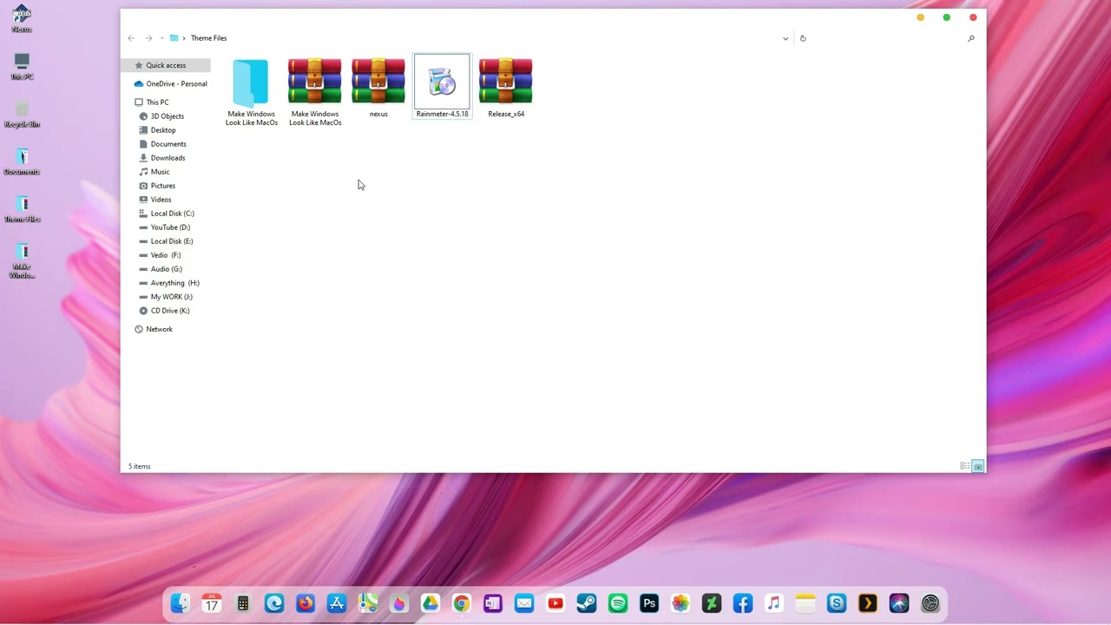
- Install the Macos Menu_3.04 Rainmeter skin from the inner Make Windows Look Like MacOs folder, loading its included skins
{"action": "double_click", "coordinate": [252, 86]}
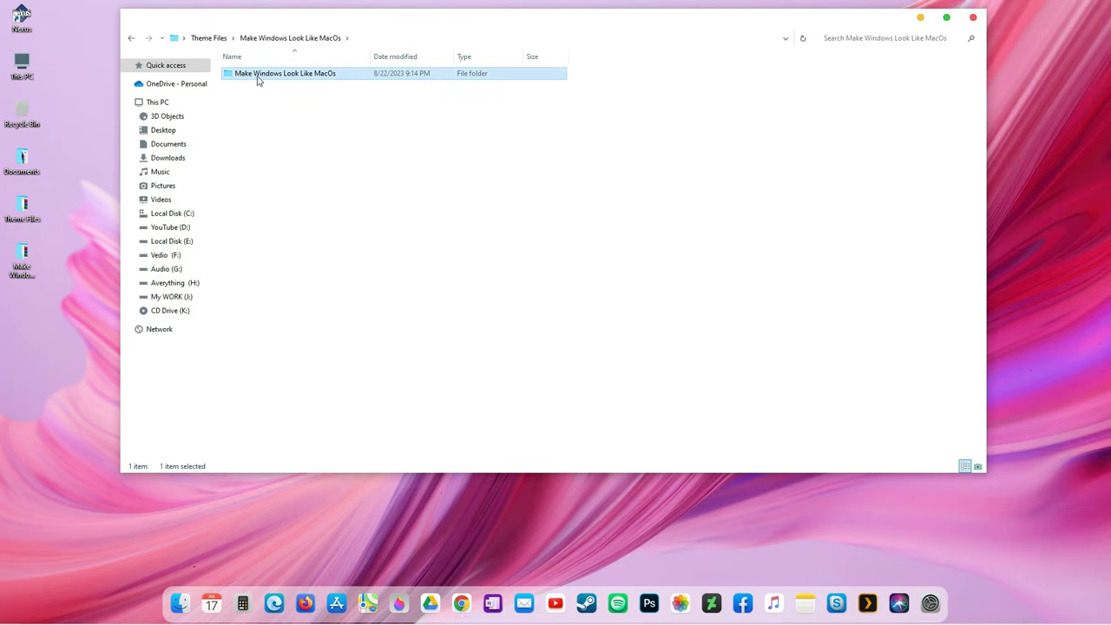
{"action": "double_click", "coordinate": [258, 75]}
{"action": "double_click", "coordinate": [398, 111]}
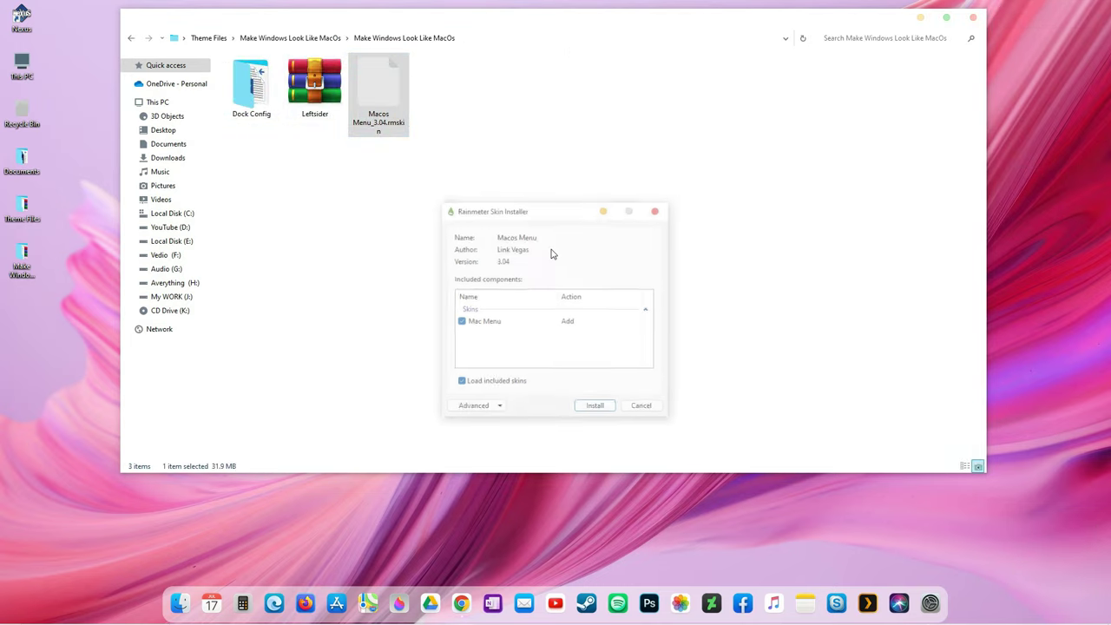
{"action": "left_click", "coordinate": [609, 409]}
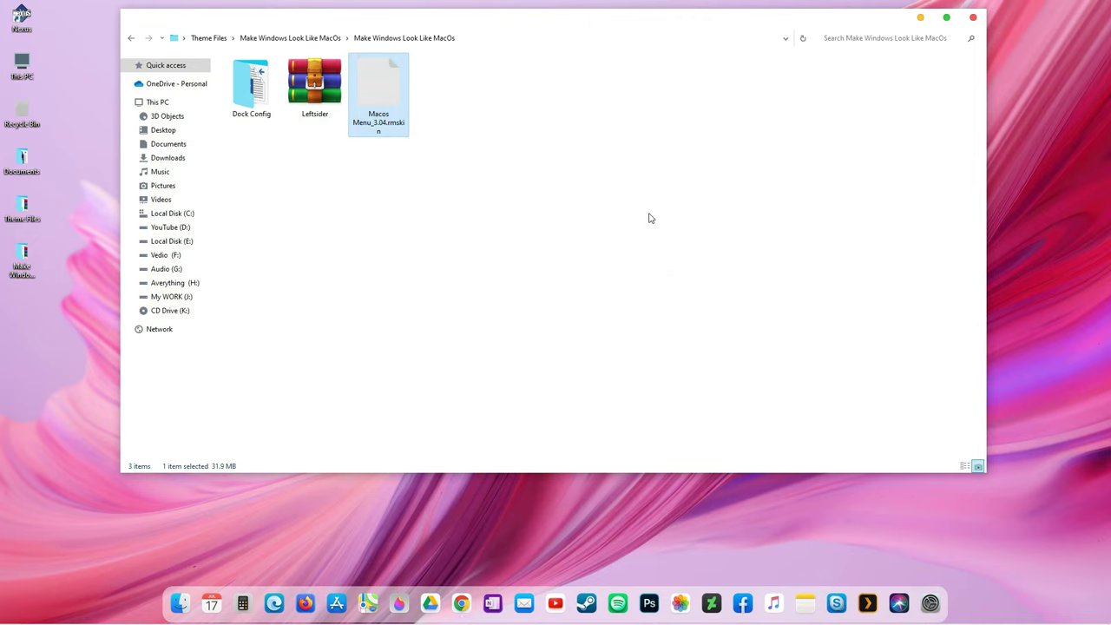
- Move the desktop icons and the open folder window down so they clear the macOS menu bar
{"action": "left_click_drag", "start_coordinate": [52, 19], "coordinate": [22, 248]}
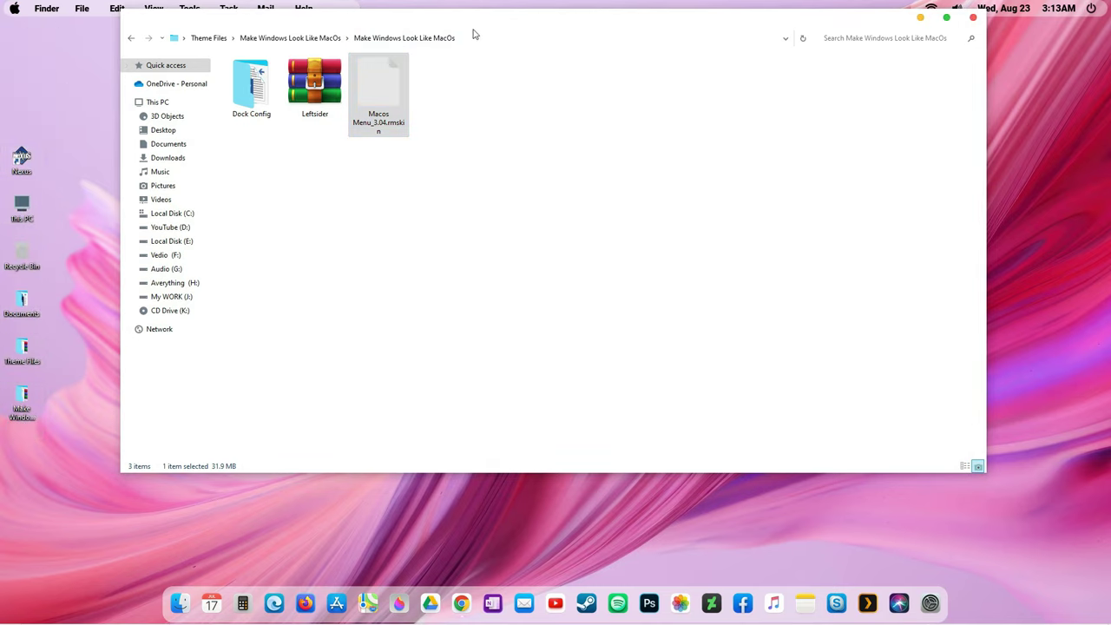
{"action": "left_click_drag", "start_coordinate": [474, 32], "coordinate": [485, 5]}
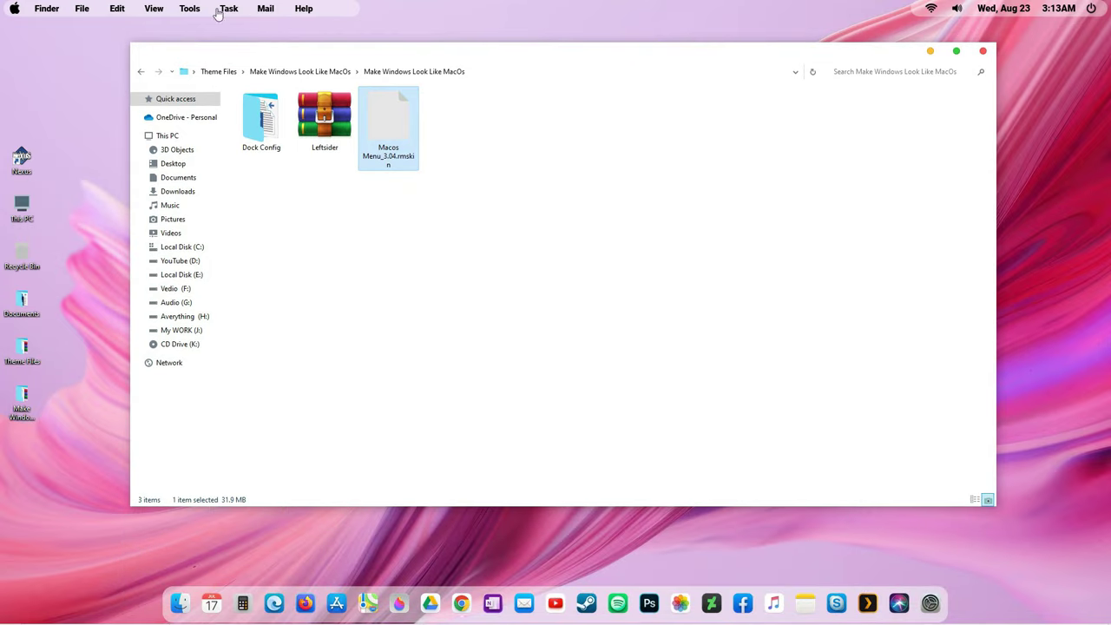
- Examine the Apple menu of the new menu bar, and close it again
{"action": "left_click", "coordinate": [15, 11]}
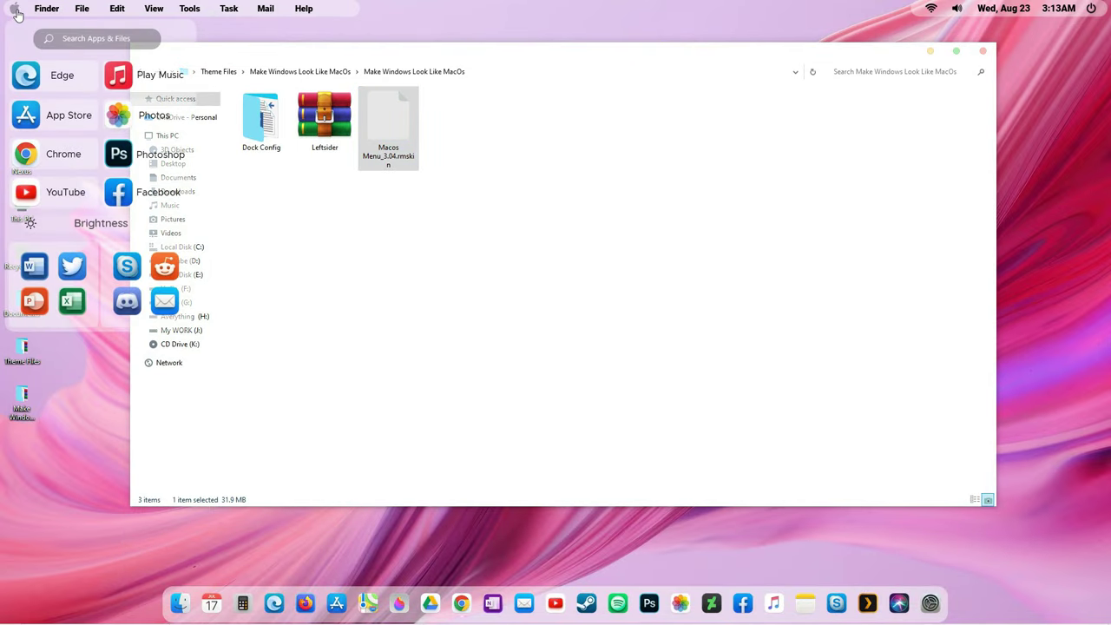
{"action": "left_click", "coordinate": [15, 10]}
{"action": "left_click", "coordinate": [15, 10]}
{"action": "left_click", "coordinate": [15, 11]}
{"action": "left_click", "coordinate": [342, 211]}
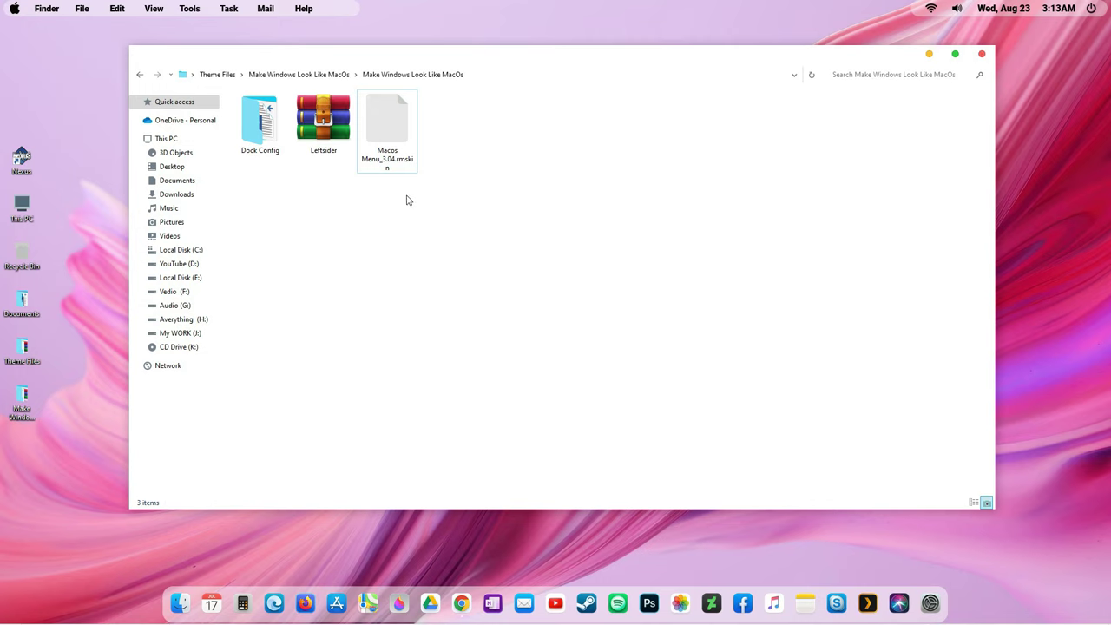
- Extract the Leftsider archive and run the leftsider application from the extracted folder
{"action": "left_click", "coordinate": [323, 126]}
{"action": "right_click", "coordinate": [317, 131]}
{"action": "left_click", "coordinate": [360, 191]}
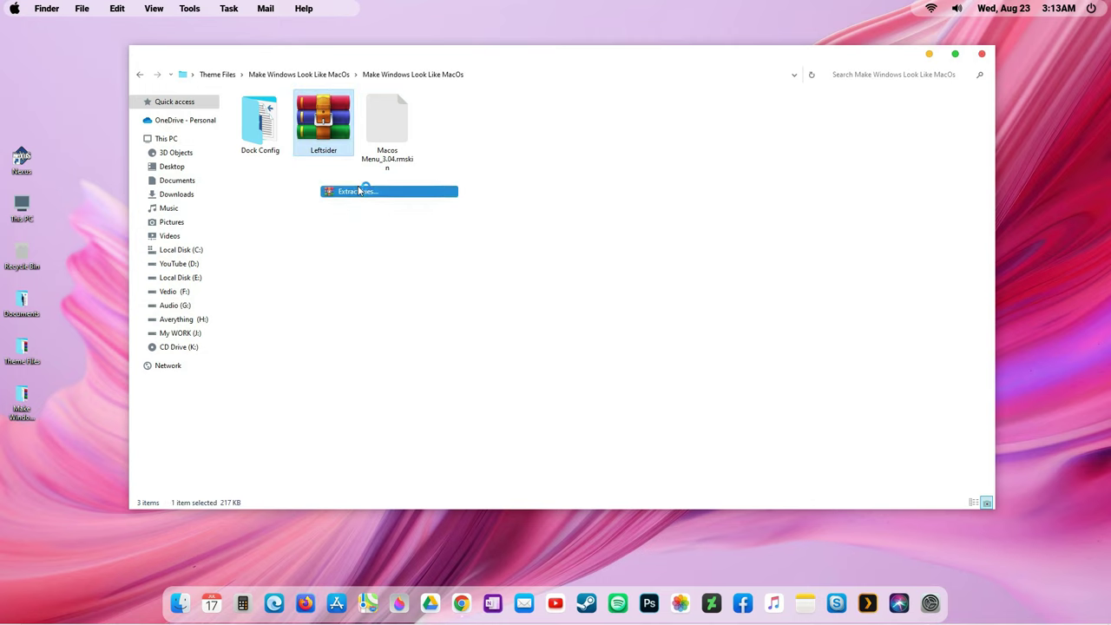
{"action": "left_click", "coordinate": [590, 440]}
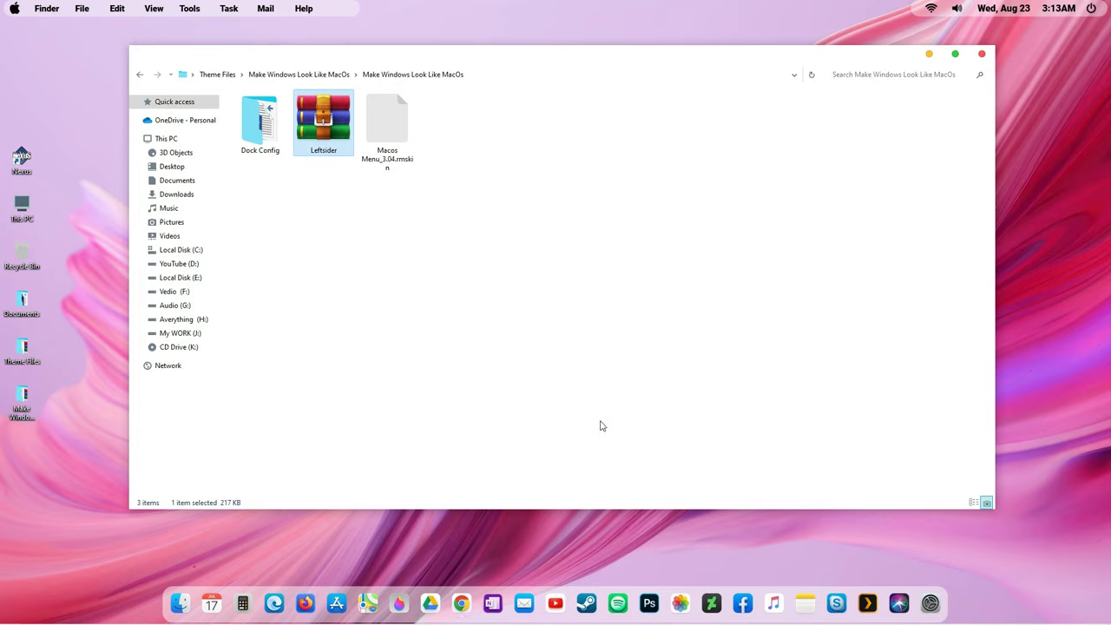
{"action": "double_click", "coordinate": [324, 146]}
{"action": "left_click", "coordinate": [258, 112]}
{"action": "double_click", "coordinate": [258, 112]}
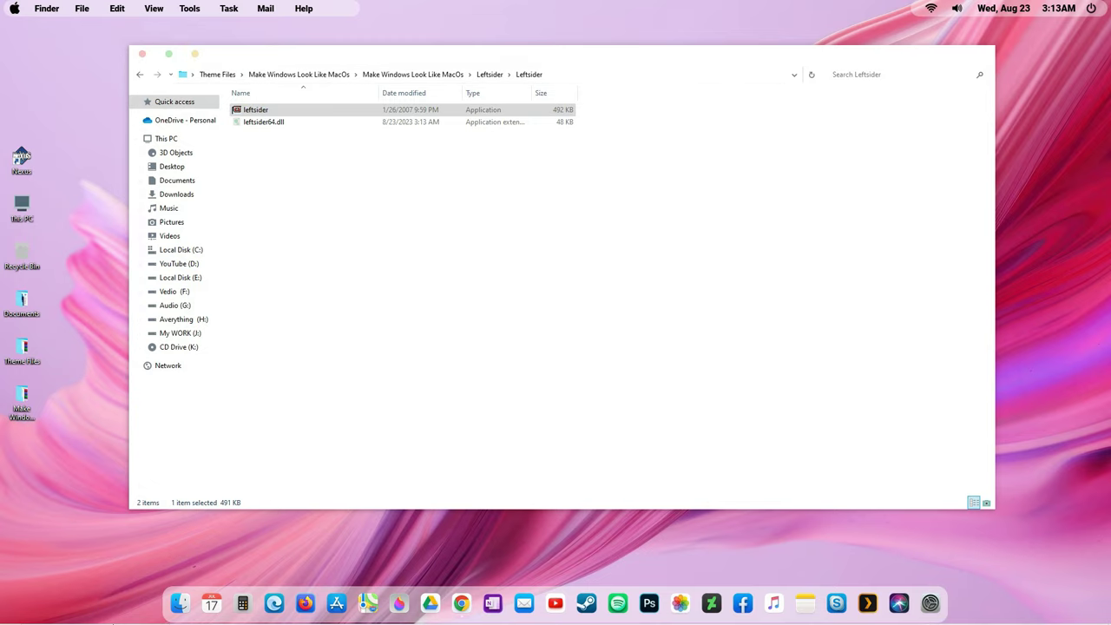
- Open the Windows Startup folder with the shell:startup run command and move its window clear of the Leftsider folder
{"action": "left_click", "coordinate": [103, 618]}
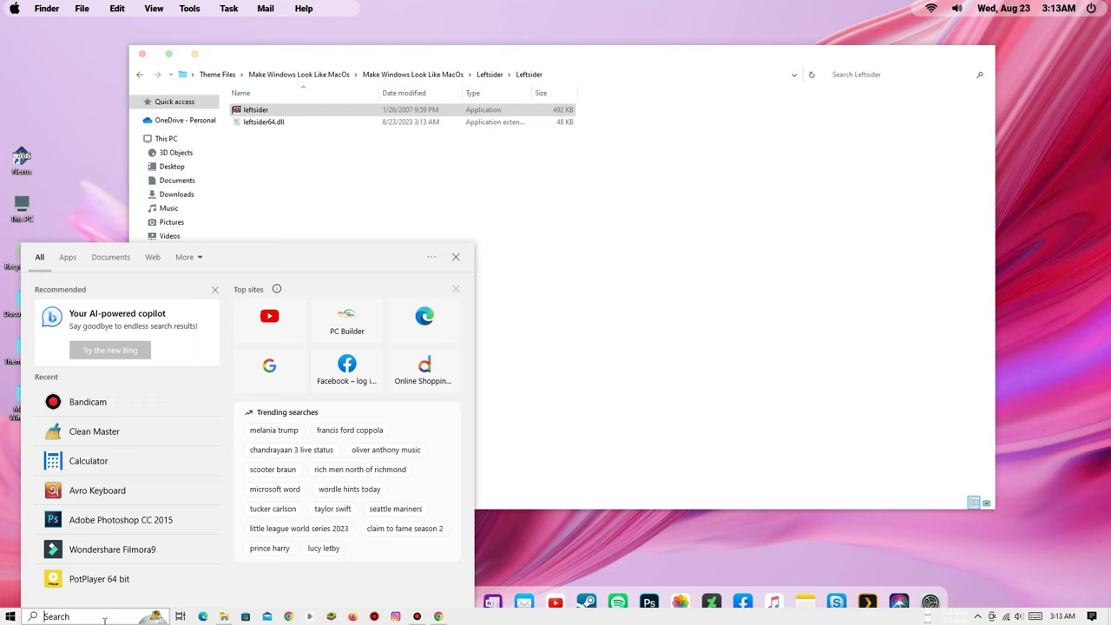
{"action": "left_click", "coordinate": [84, 225]}
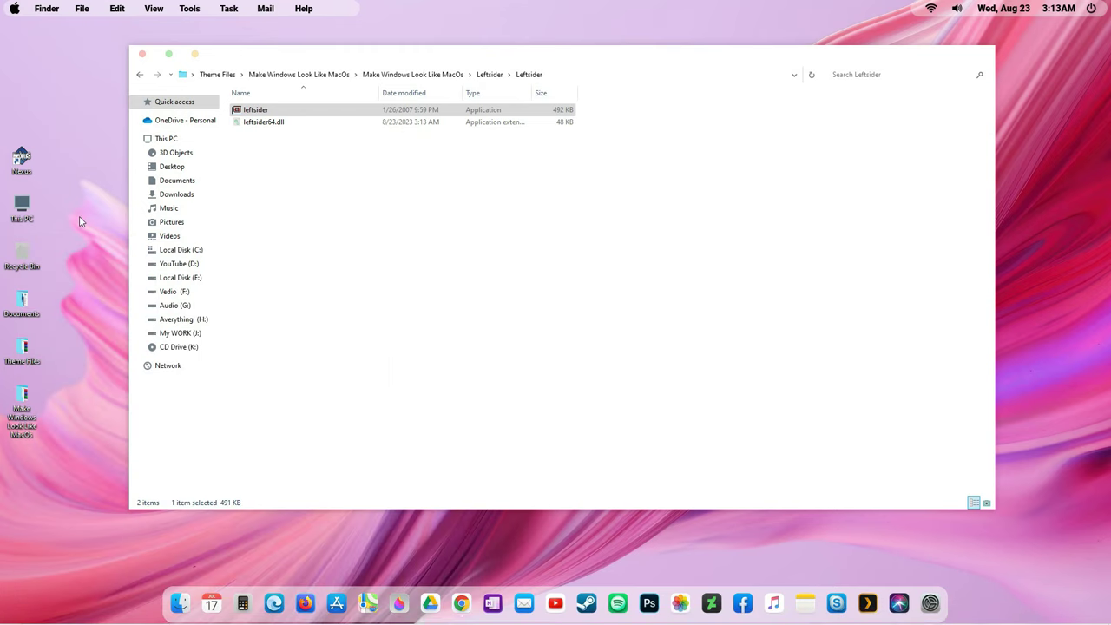
{"action": "key", "text": "super+r"}
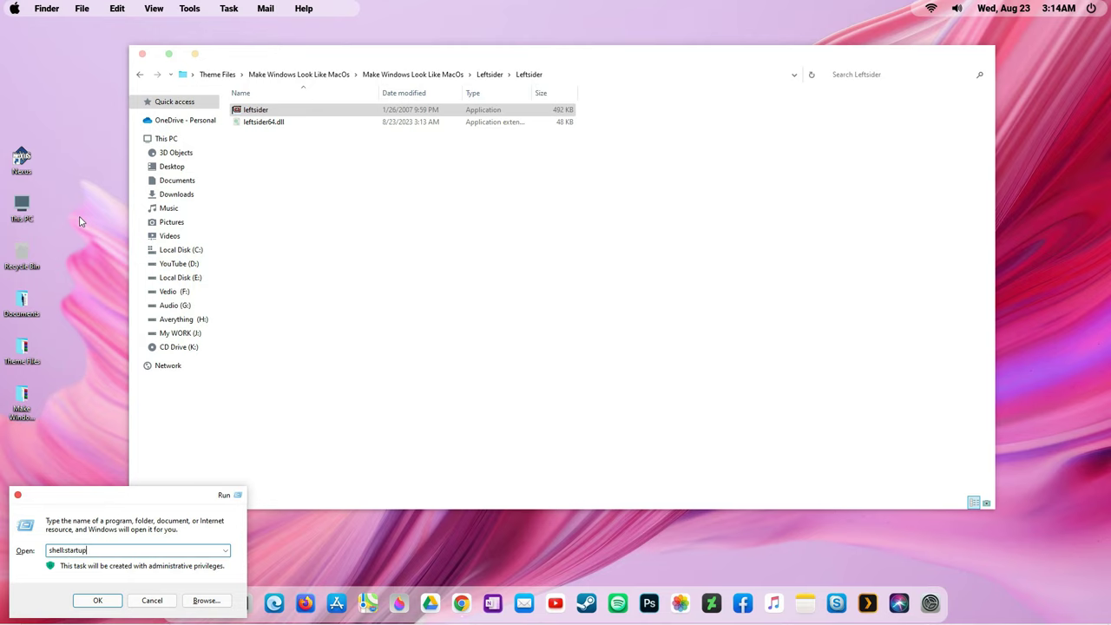
{"action": "key", "text": "Return"}
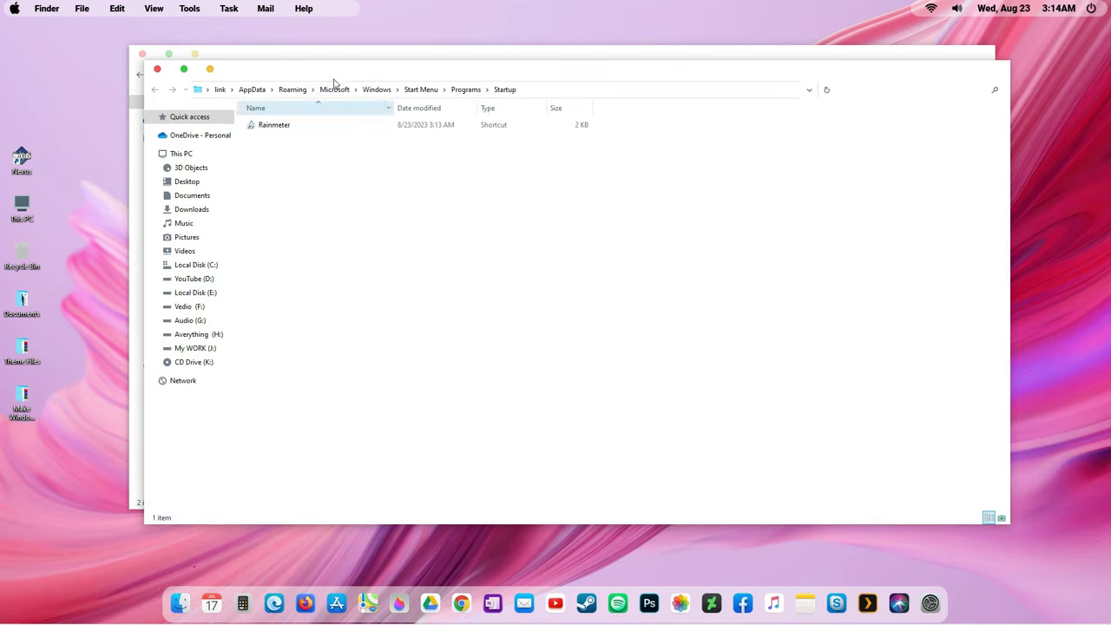
{"action": "left_click_drag", "start_coordinate": [339, 75], "coordinate": [460, 144]}
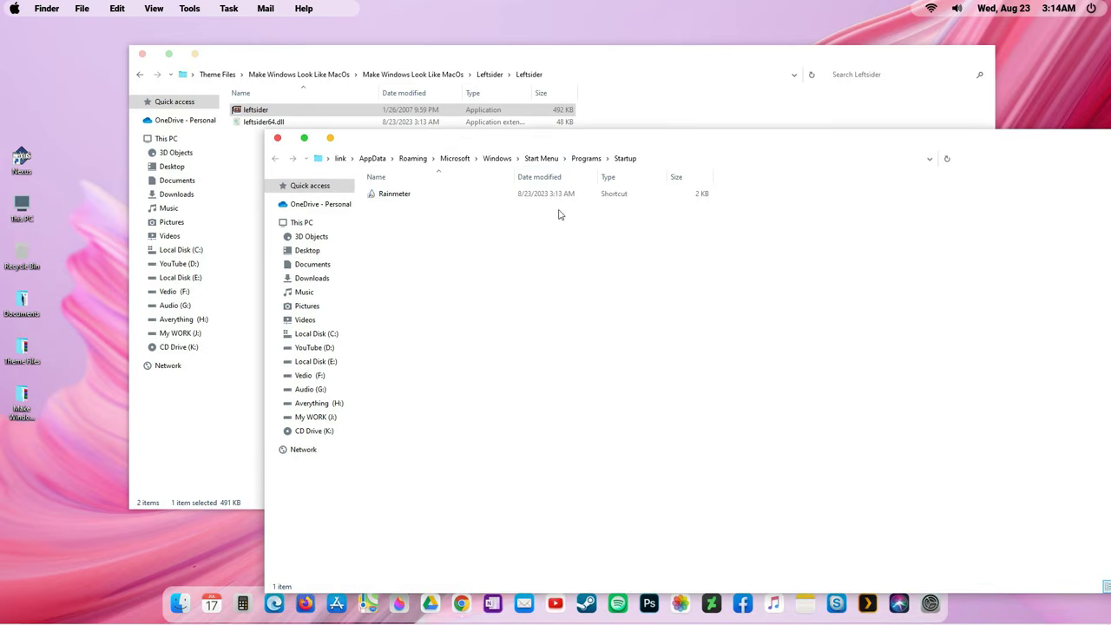
- Copy the leftsider application and leftsider64.dll from the Leftsider folder into the Startup folder
{"action": "left_click", "coordinate": [252, 141]}
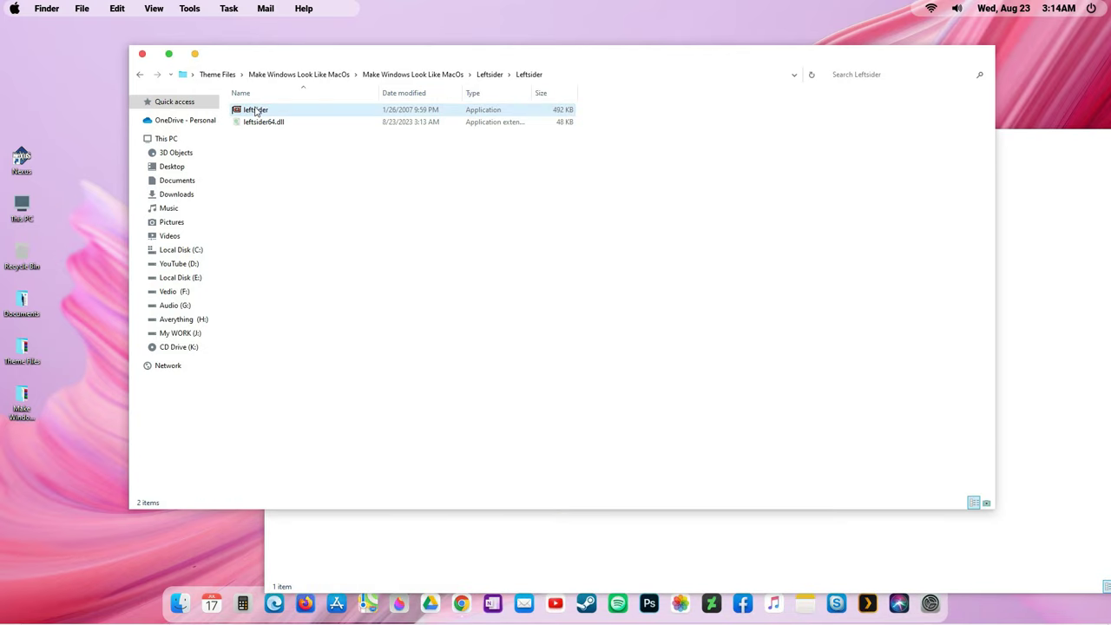
{"action": "left_click_drag", "start_coordinate": [272, 149], "coordinate": [295, 110]}
{"action": "right_click", "coordinate": [295, 111]}
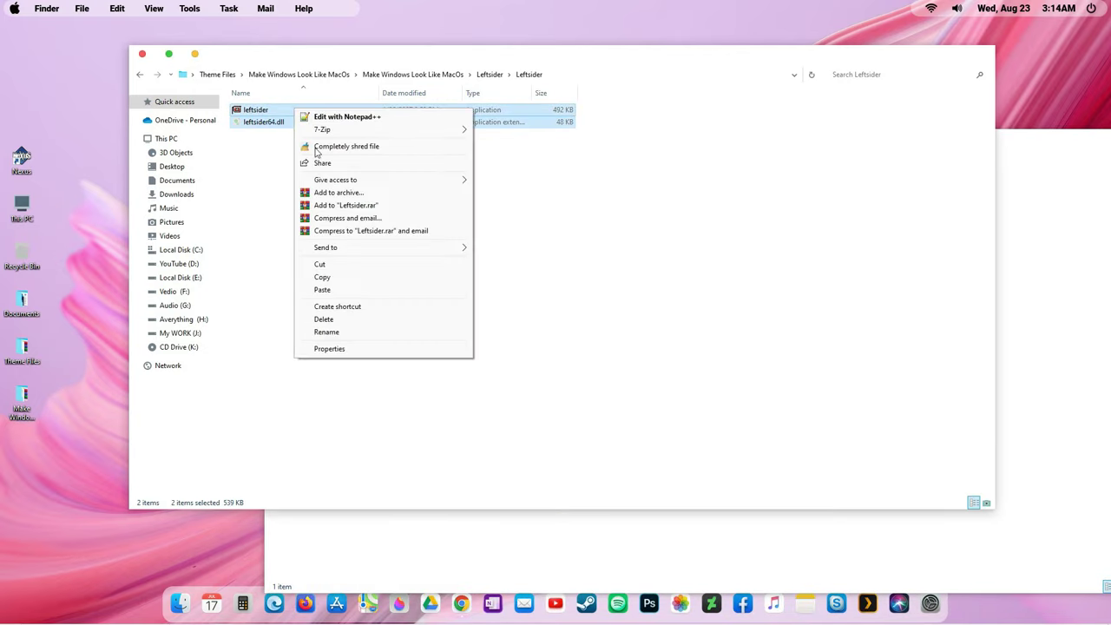
{"action": "left_click", "coordinate": [329, 281]}
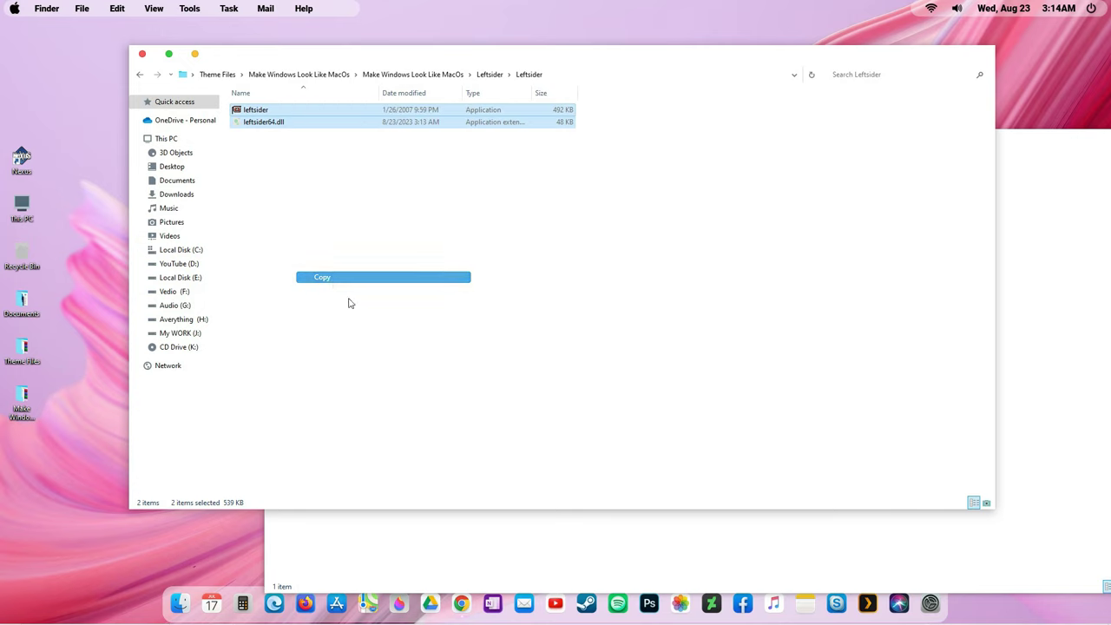
{"action": "left_click", "coordinate": [555, 513]}
{"action": "right_click", "coordinate": [476, 278]}
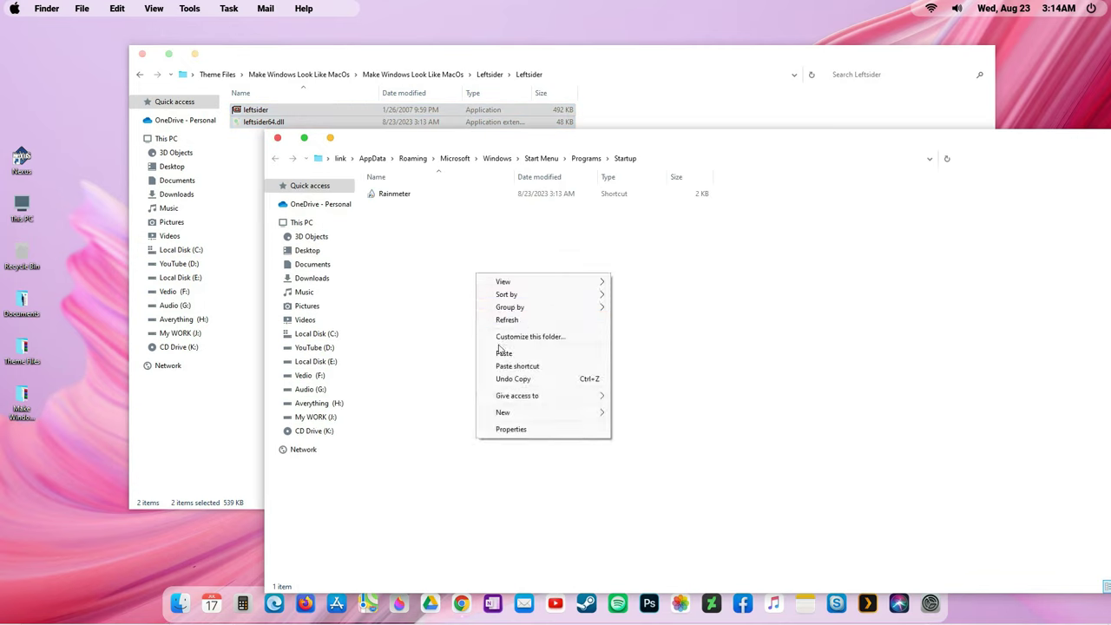
{"action": "left_click", "coordinate": [507, 353]}
{"action": "left_click", "coordinate": [507, 353]}
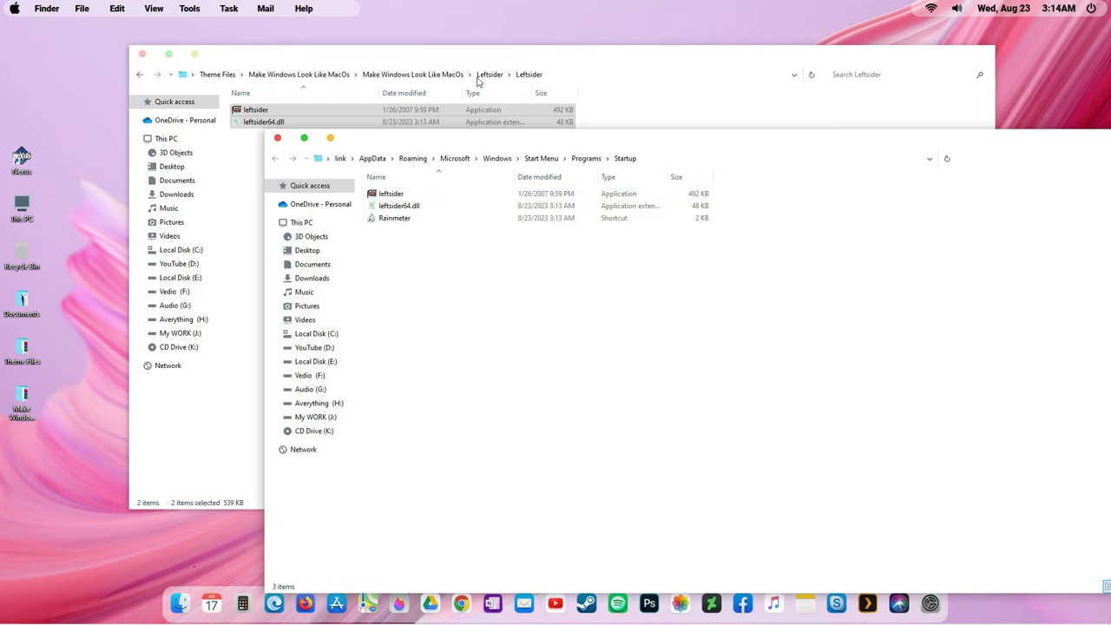
- Close the Startup and Leftsider folder windows
{"action": "left_click_drag", "start_coordinate": [666, 141], "coordinate": [627, 81]}
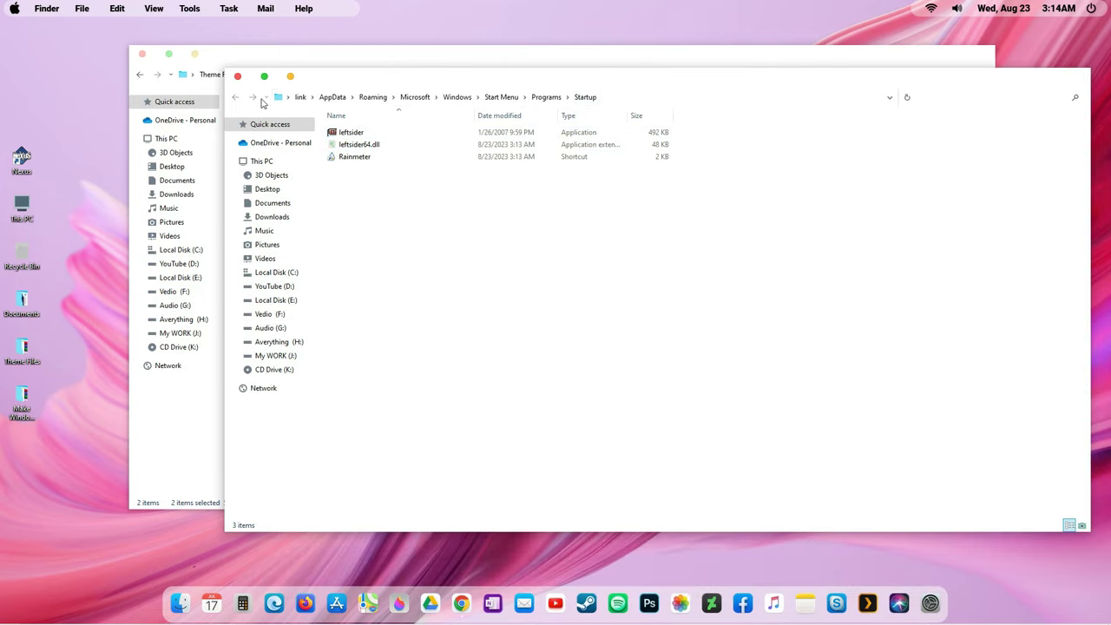
{"action": "left_click", "coordinate": [238, 76]}
{"action": "left_click", "coordinate": [418, 222]}
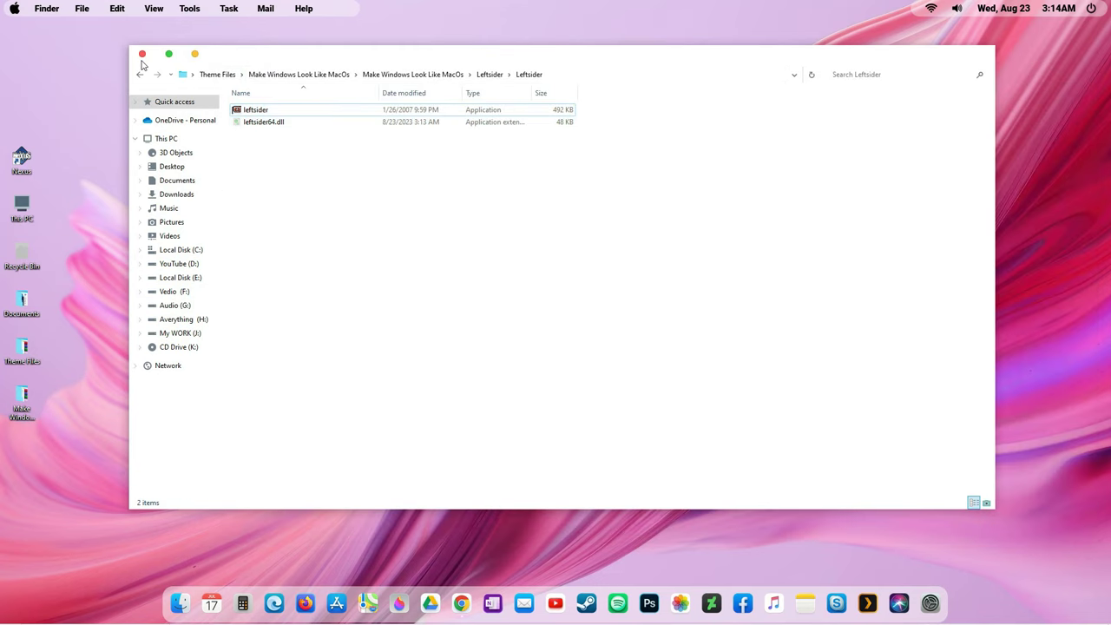
{"action": "left_click", "coordinate": [142, 55]}
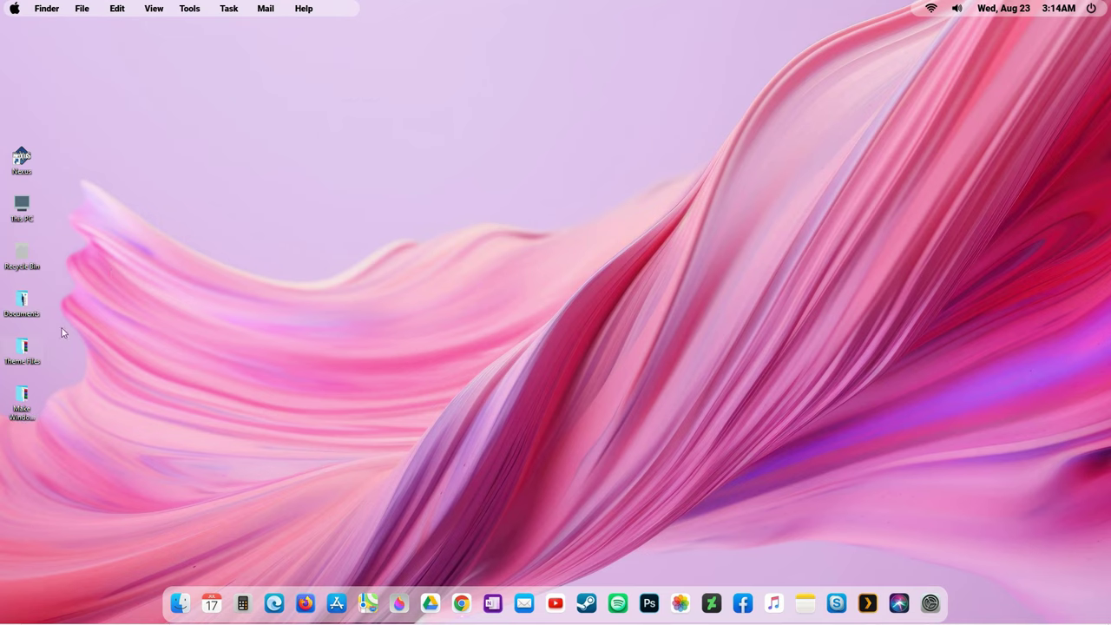
- Open the inner Make Windows Look Like MacOs folder within the desktop's Theme Files folder
{"action": "double_click", "coordinate": [37, 344]}
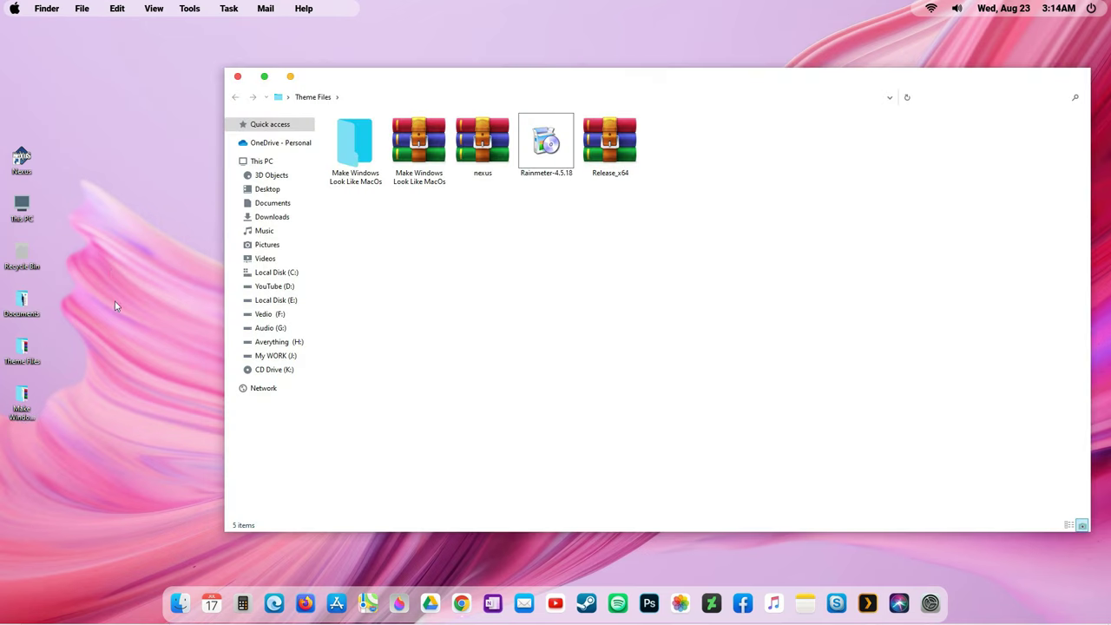
{"action": "double_click", "coordinate": [357, 148]}
{"action": "double_click", "coordinate": [359, 136]}
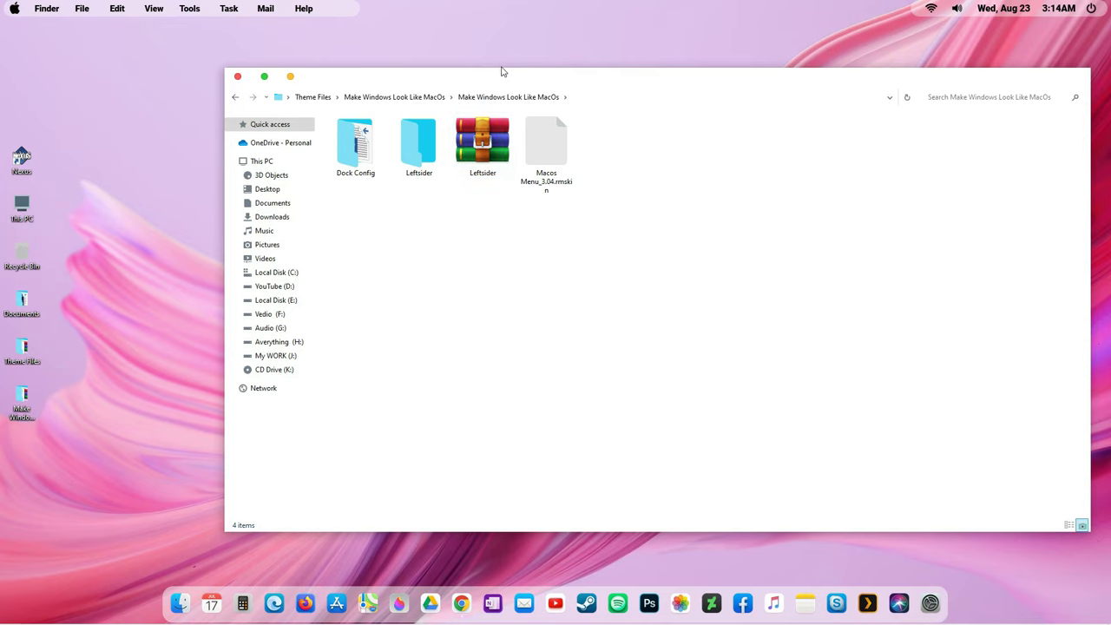
- Go back to the Theme Files folder and extract the Release_x64 archive into its own Release_x64 folder there
{"action": "left_click", "coordinate": [400, 98]}
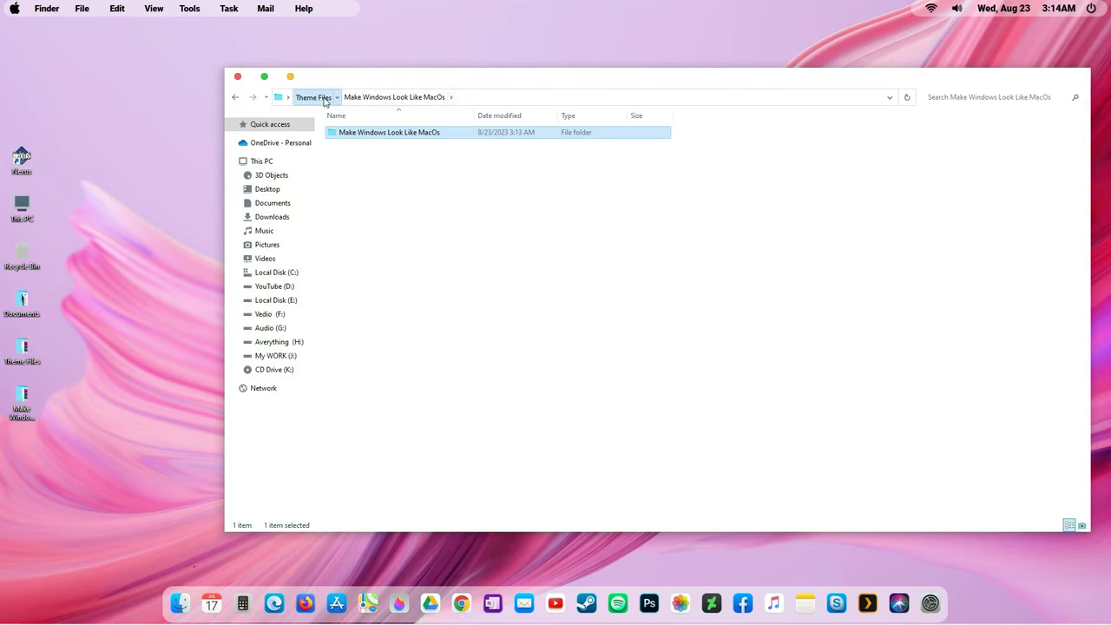
{"action": "left_click", "coordinate": [314, 97]}
{"action": "left_click", "coordinate": [608, 149]}
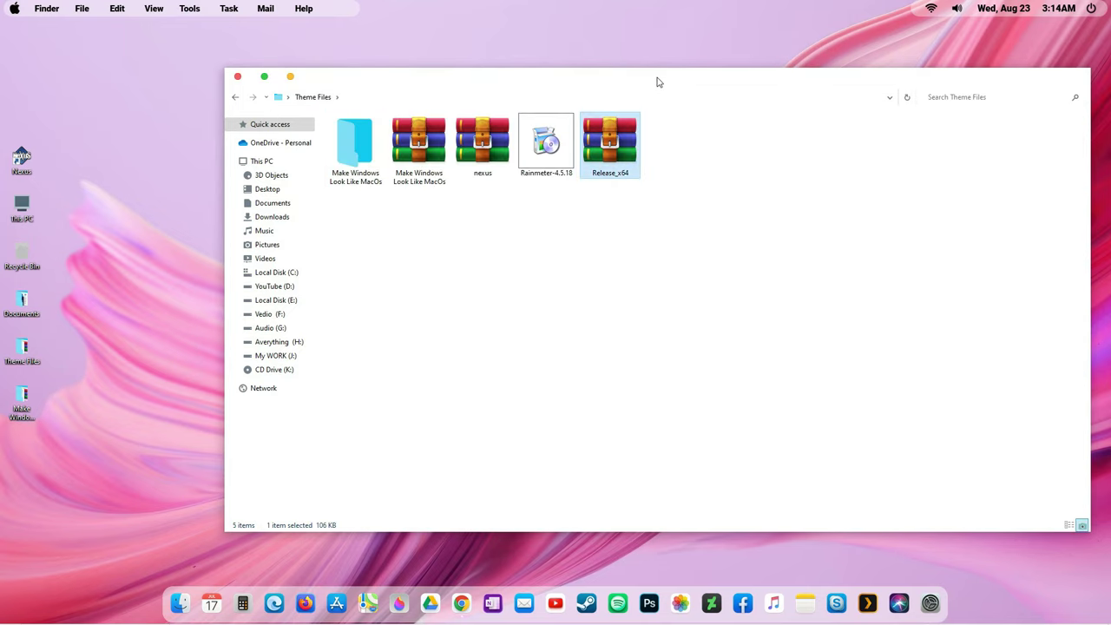
{"action": "left_click_drag", "start_coordinate": [657, 79], "coordinate": [554, 74]}
{"action": "right_click", "coordinate": [493, 139]}
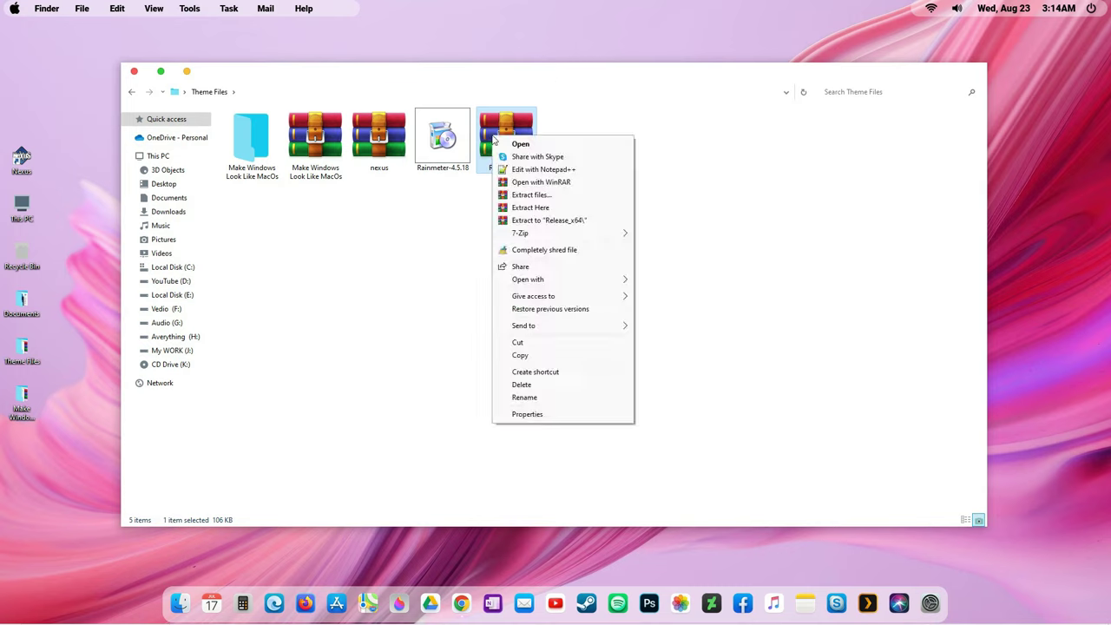
{"action": "left_click", "coordinate": [547, 195]}
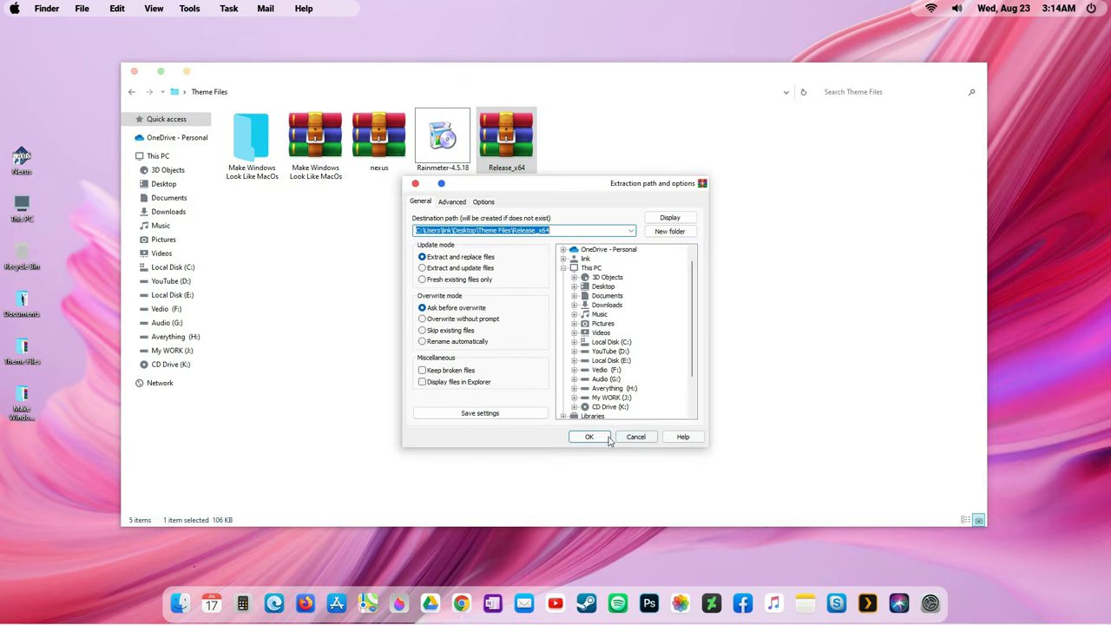
{"action": "left_click", "coordinate": [598, 439]}
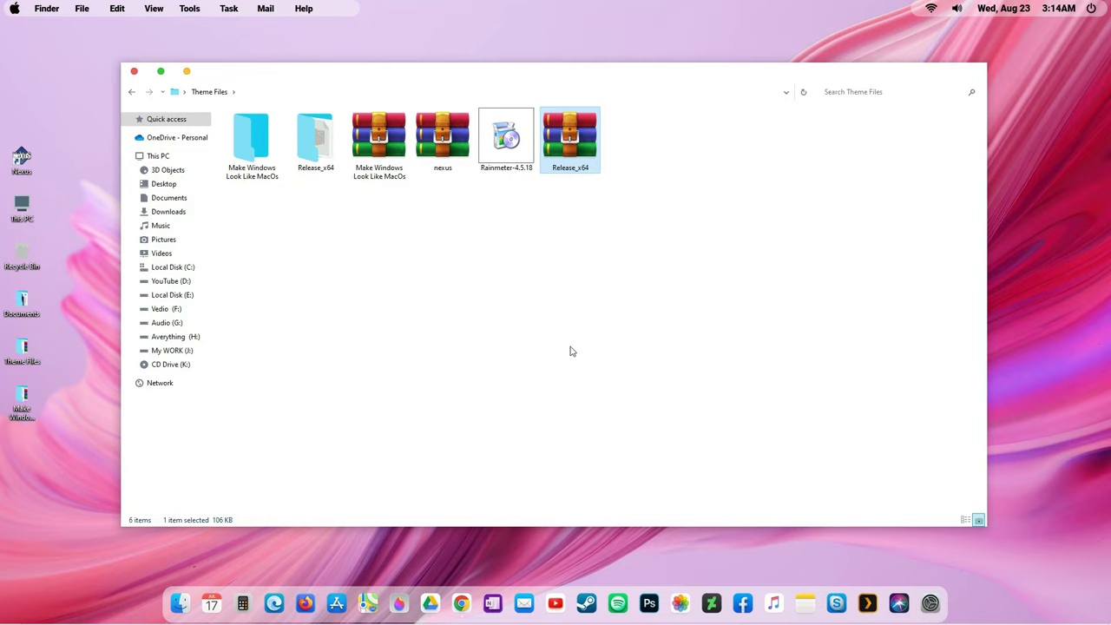
- Run the register file from the extracted Release folder as administrator and close its command window
{"action": "double_click", "coordinate": [309, 163]}
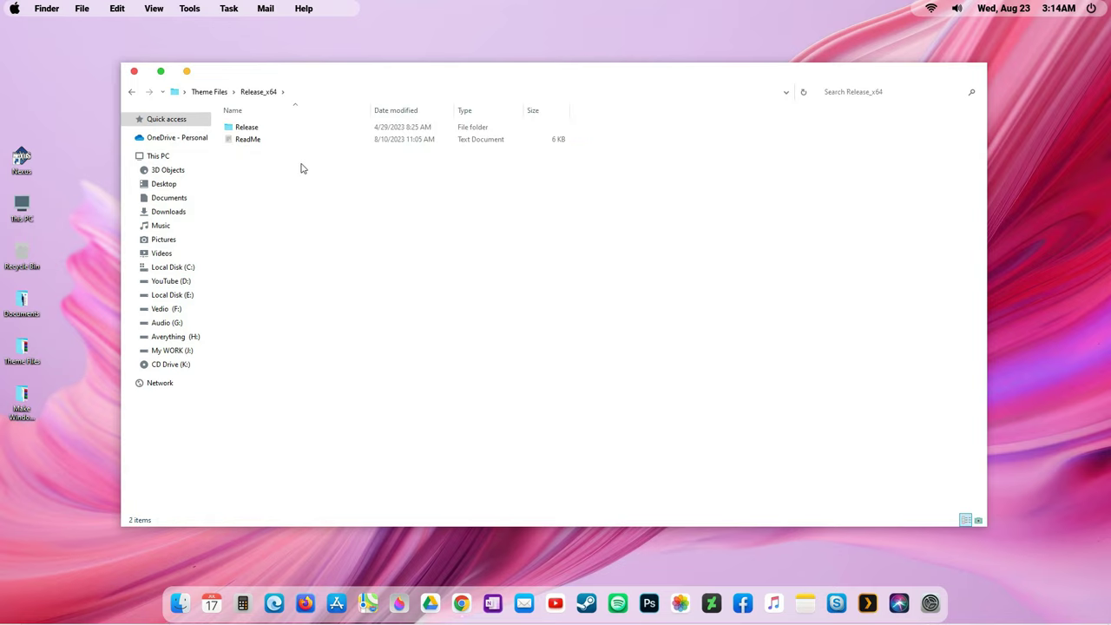
{"action": "double_click", "coordinate": [247, 126]}
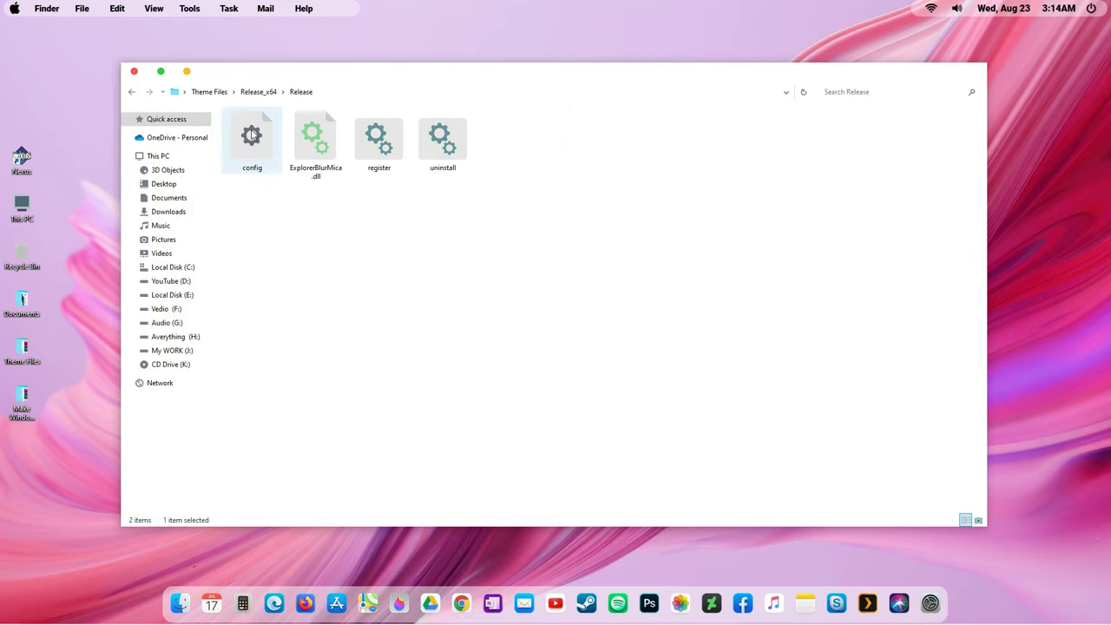
{"action": "right_click", "coordinate": [399, 146]}
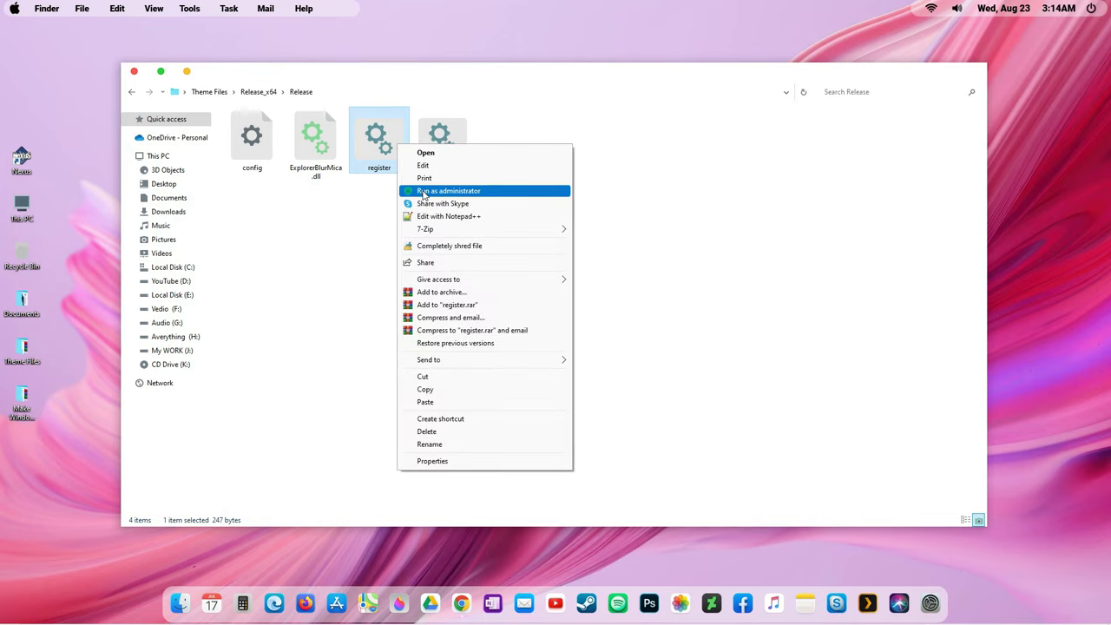
{"action": "left_click", "coordinate": [423, 193]}
{"action": "left_click", "coordinate": [633, 359]}
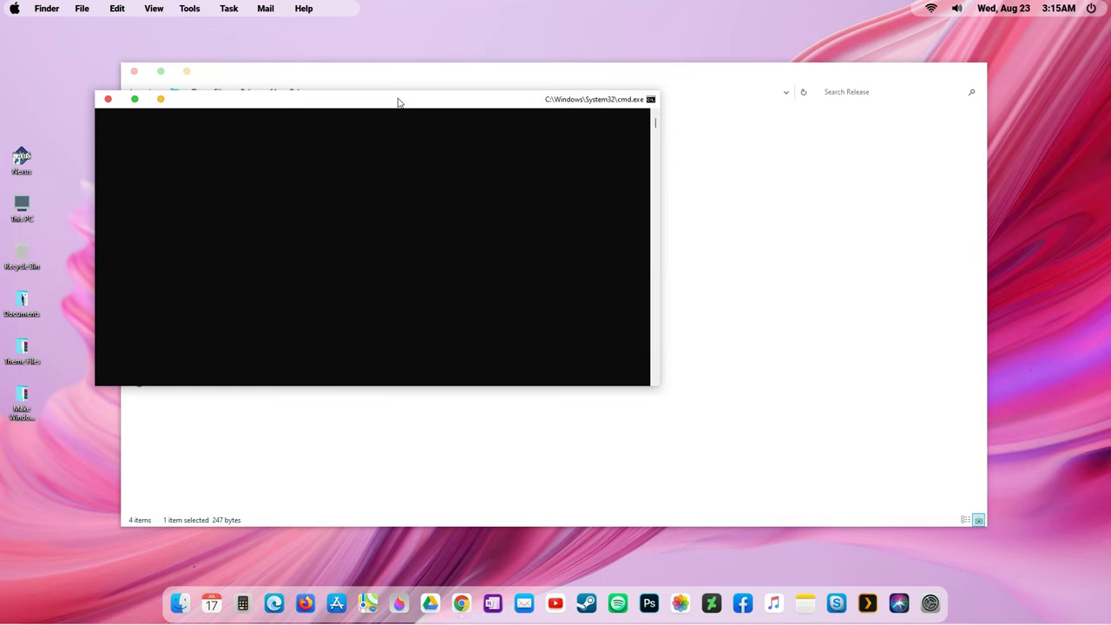
{"action": "left_click_drag", "start_coordinate": [398, 103], "coordinate": [504, 129]}
{"action": "left_click", "coordinate": [226, 127]}
{"action": "left_click", "coordinate": [496, 223]}
{"action": "left_click", "coordinate": [449, 153]}
{"action": "right_click", "coordinate": [449, 151]}
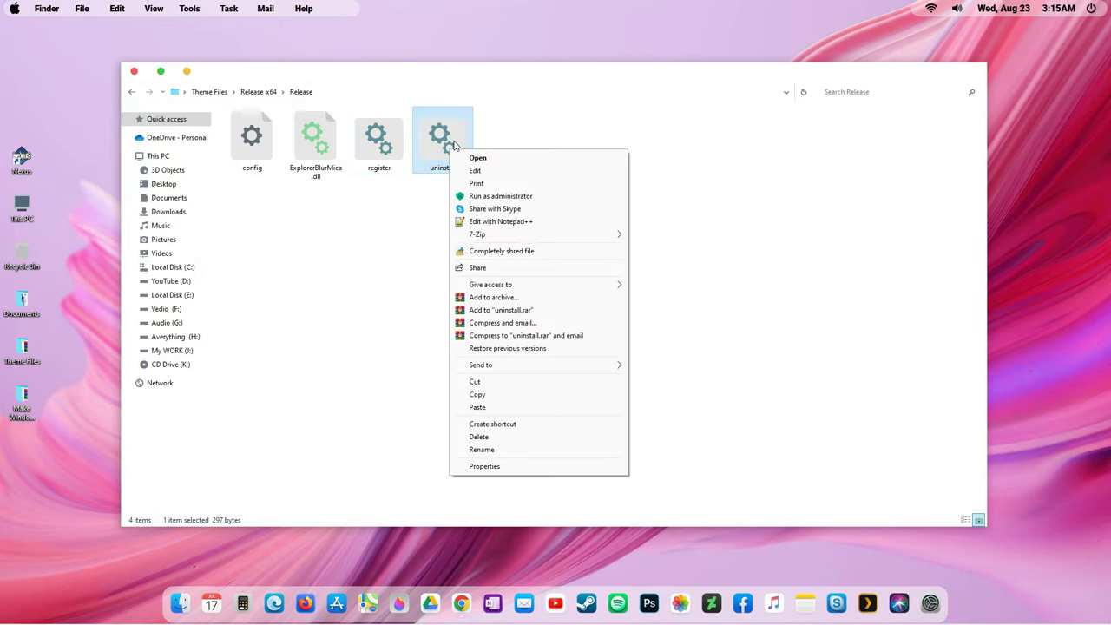
{"action": "left_click", "coordinate": [439, 172]}
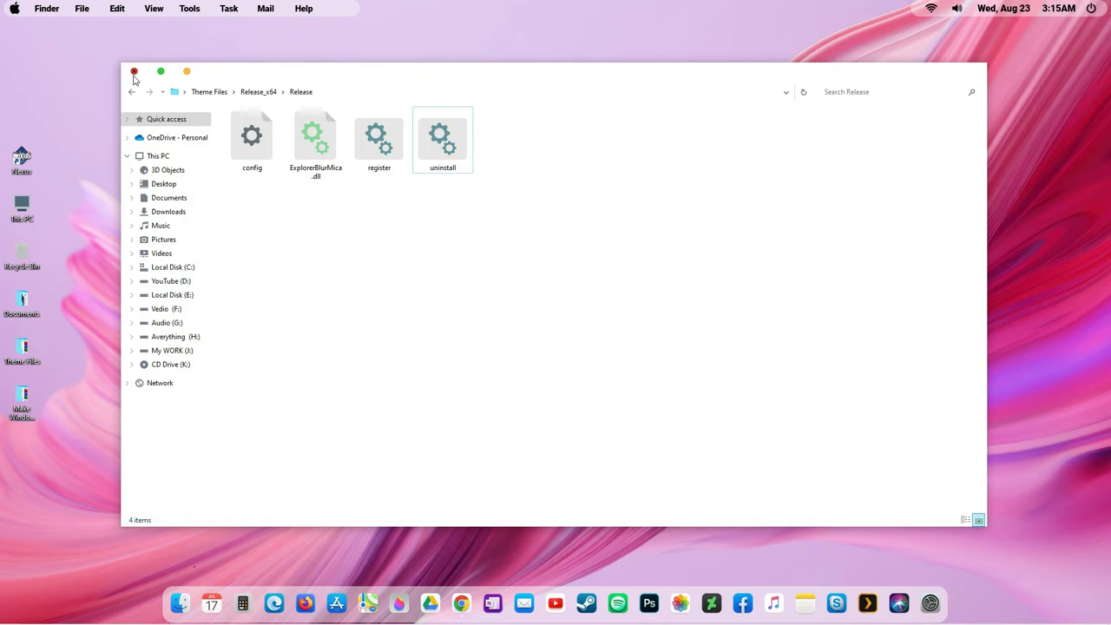
- Close the Release folder and inspect the new File Explorer background in This PC and Local Disk (C:)
{"action": "left_click", "coordinate": [134, 71]}
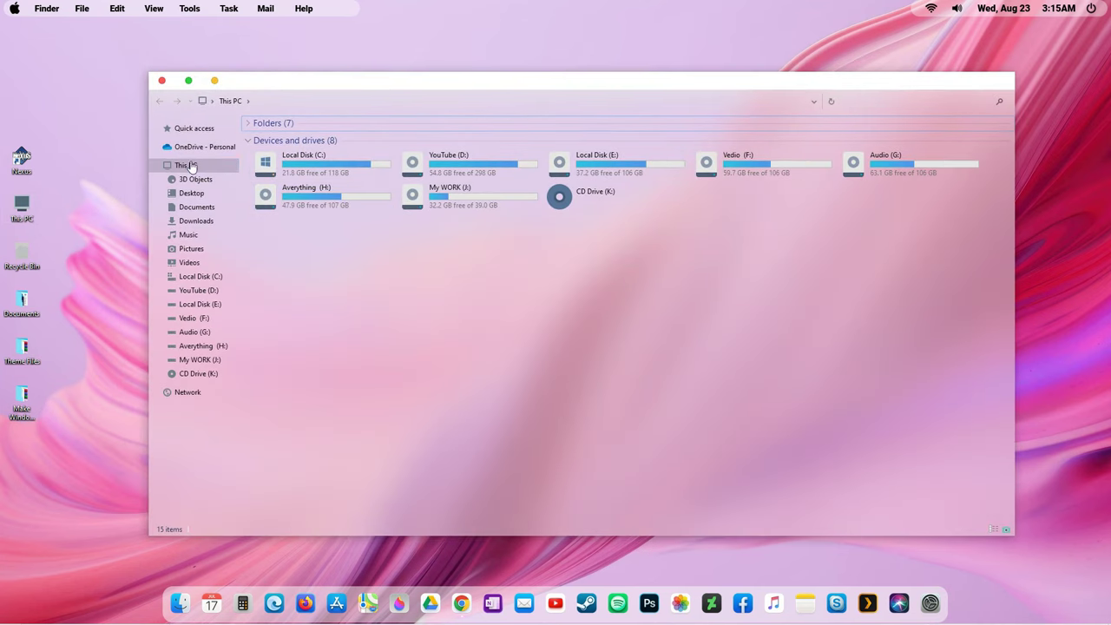
{"action": "left_click", "coordinate": [154, 167]}
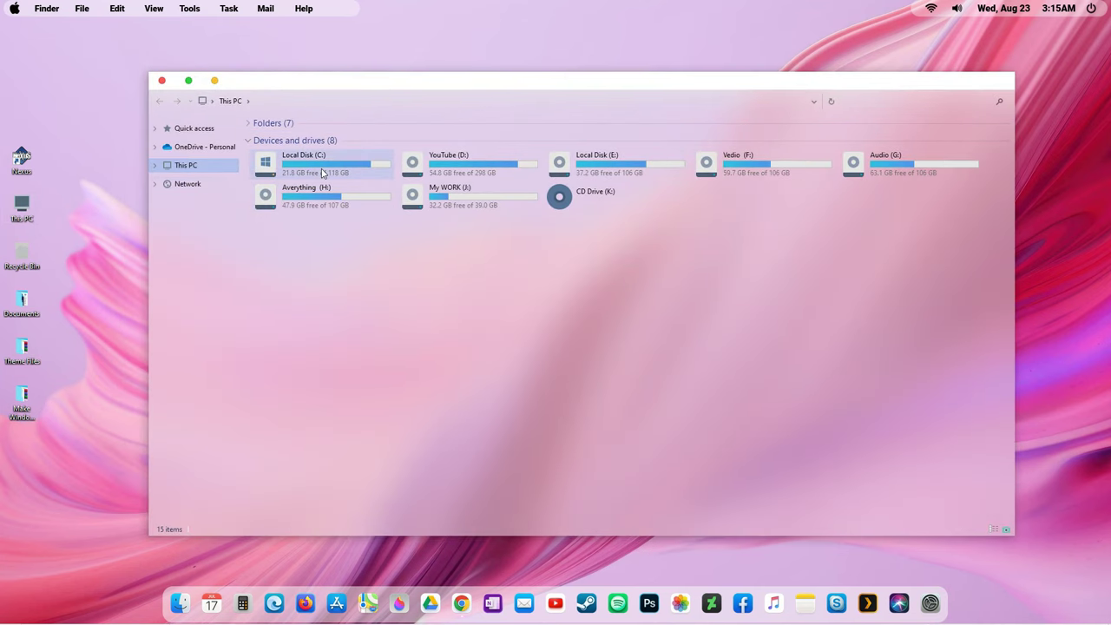
{"action": "double_click", "coordinate": [347, 166]}
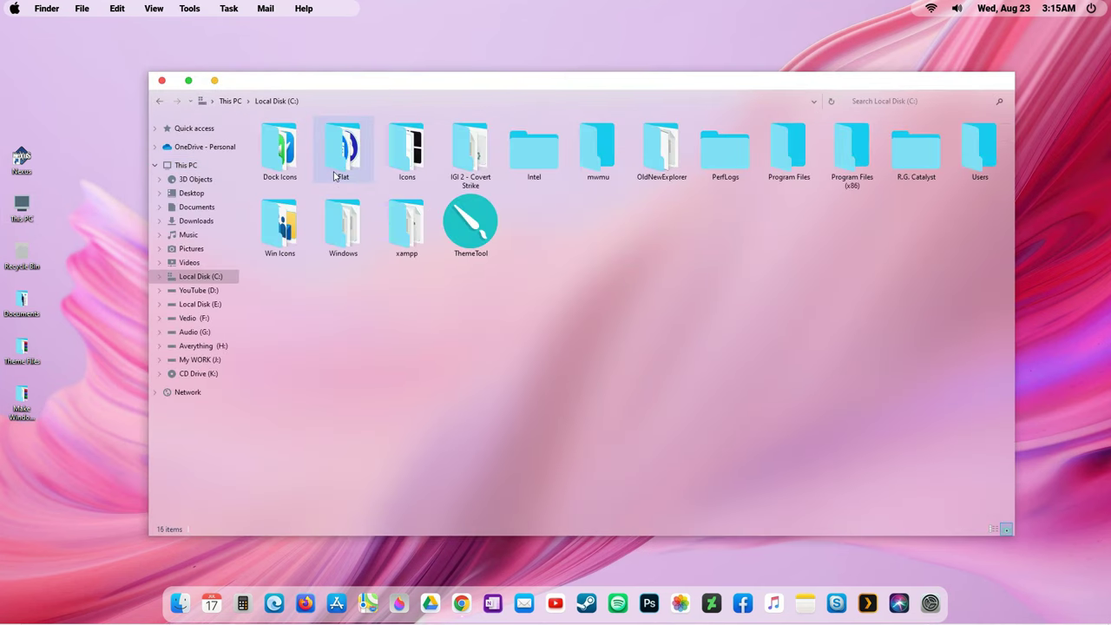
{"action": "left_click", "coordinate": [155, 165]}
{"action": "left_click_drag", "start_coordinate": [353, 88], "coordinate": [343, 85]}
{"action": "left_click", "coordinate": [153, 79]}
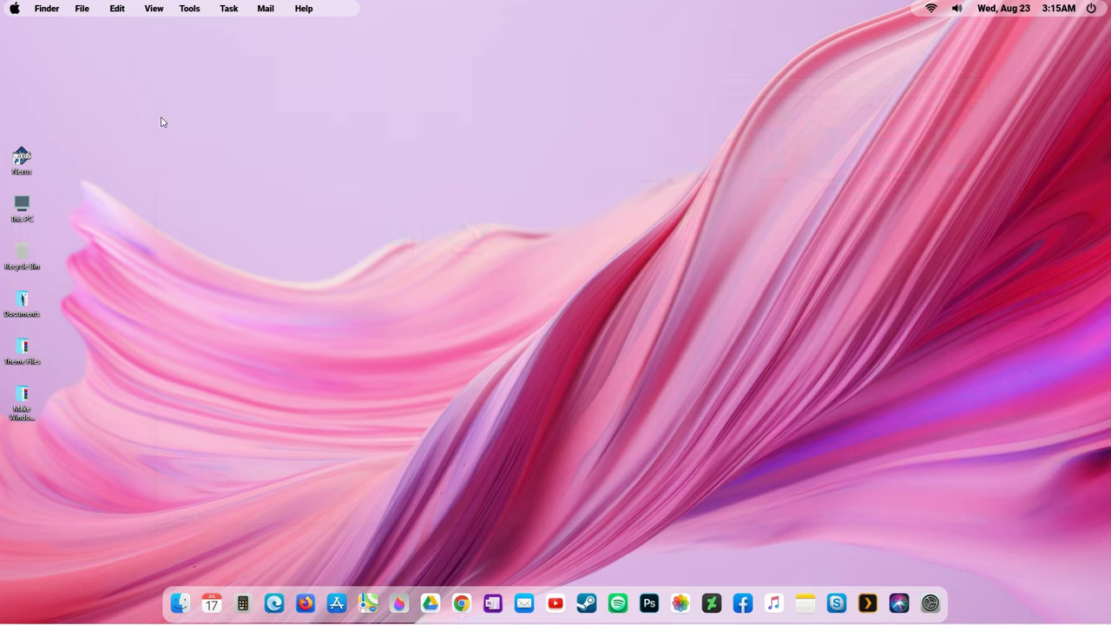
- Hide all the desktop icons
{"action": "right_click", "coordinate": [171, 168]}
{"action": "mouse_move", "coordinate": [200, 171]}
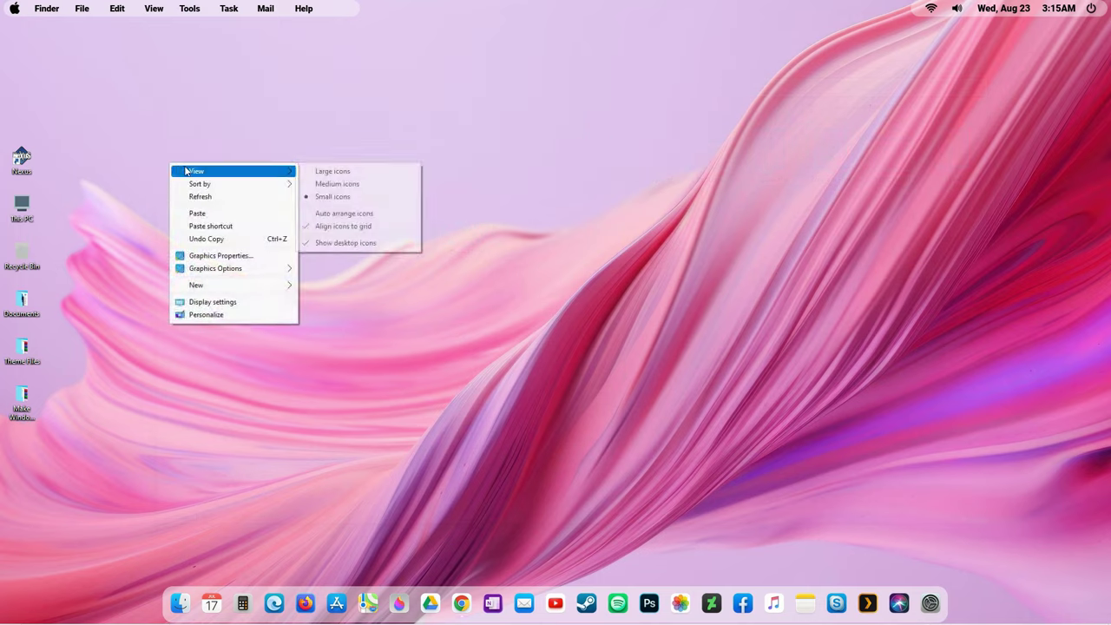
{"action": "left_click", "coordinate": [349, 244]}
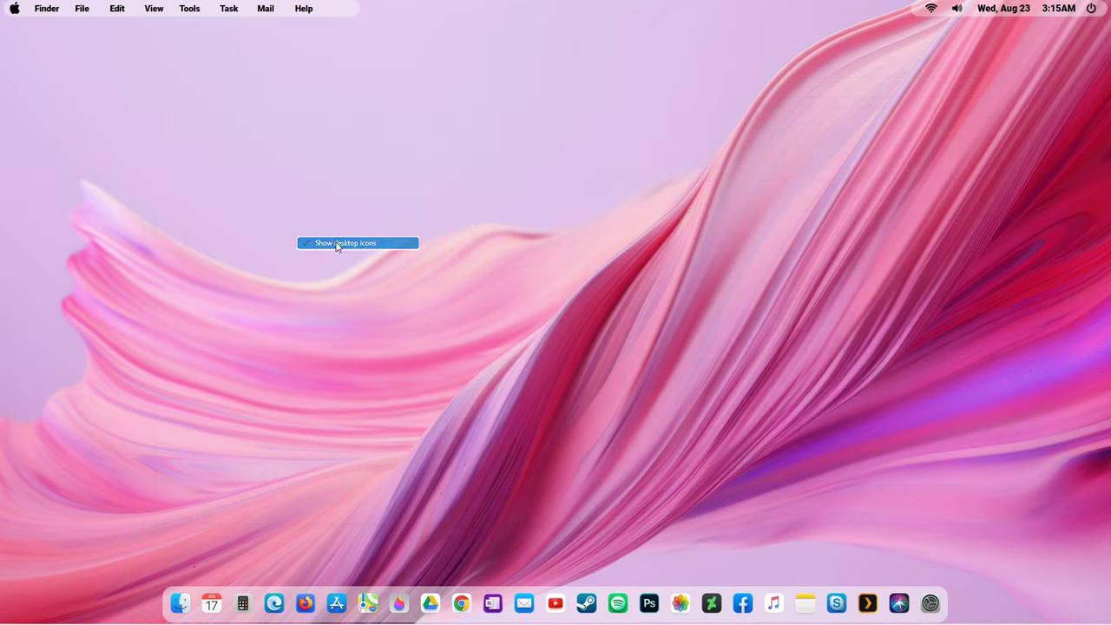